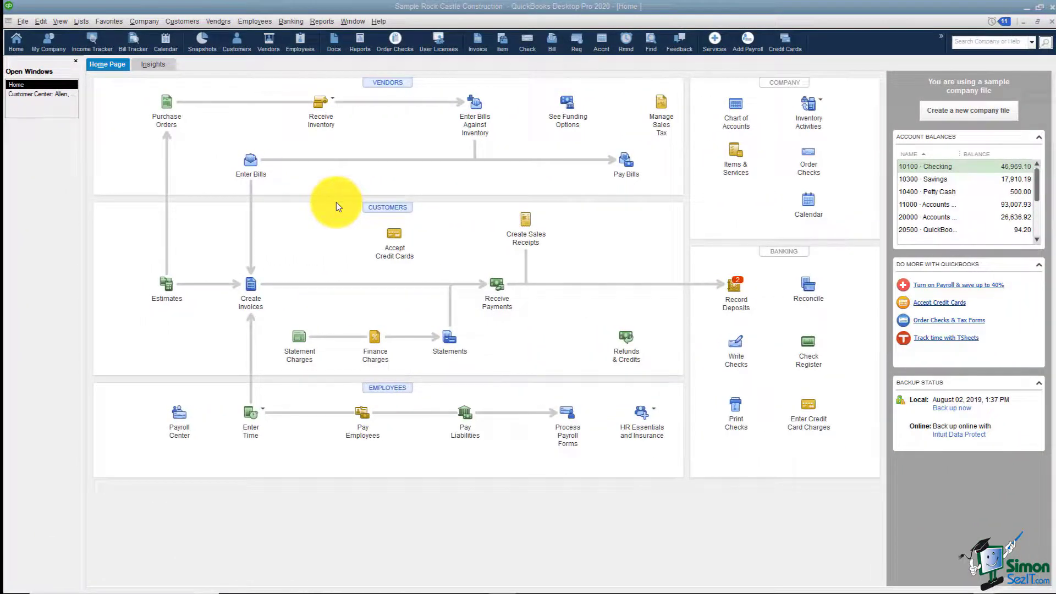
# Step: Open a new customer invoice form and collapse its customer information pane
pyautogui.click(250, 301)
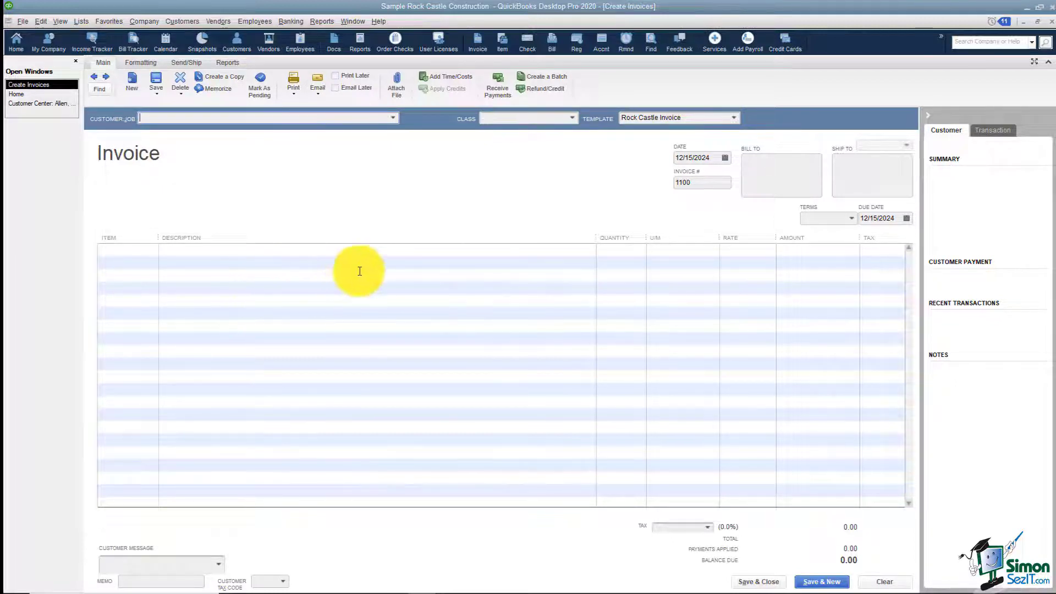
pyautogui.click(928, 116)
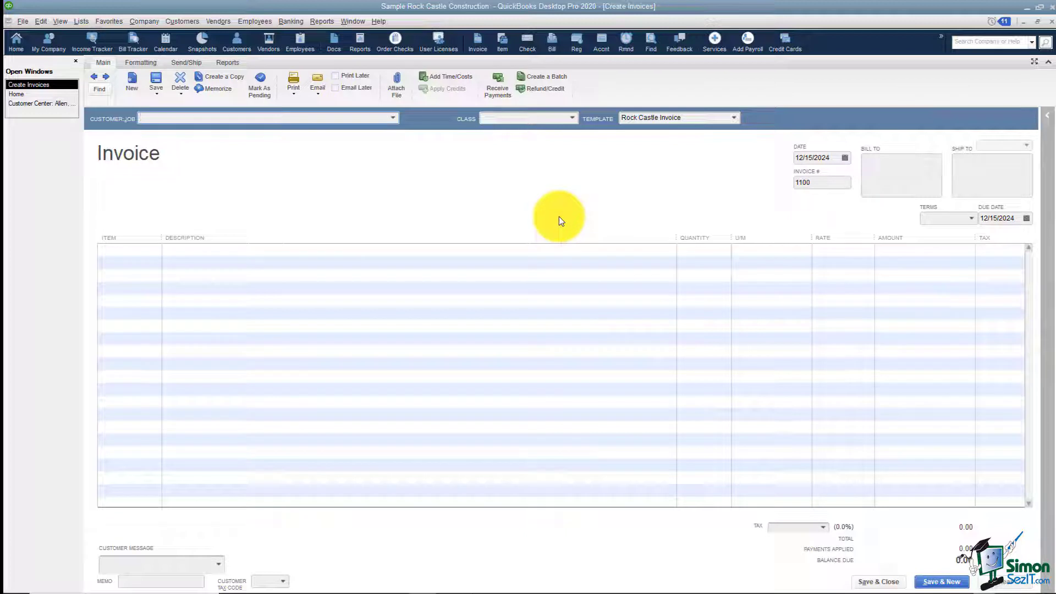
# Step: Assign the invoice to the first listed customer's Sunroom job and pick the available estimate dated 12/15/2024
pyautogui.click(392, 118)
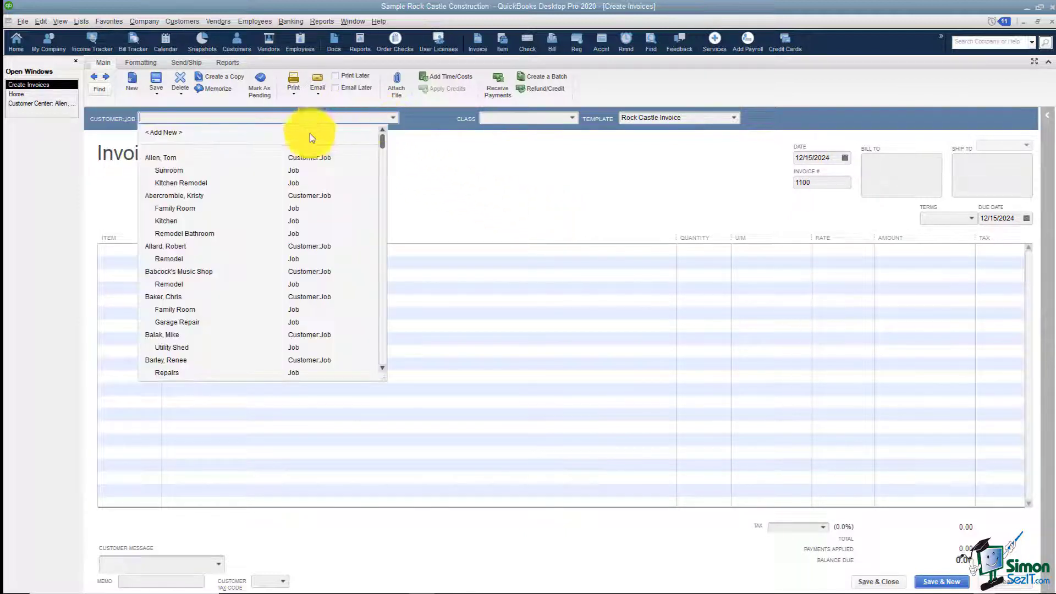
pyautogui.click(183, 170)
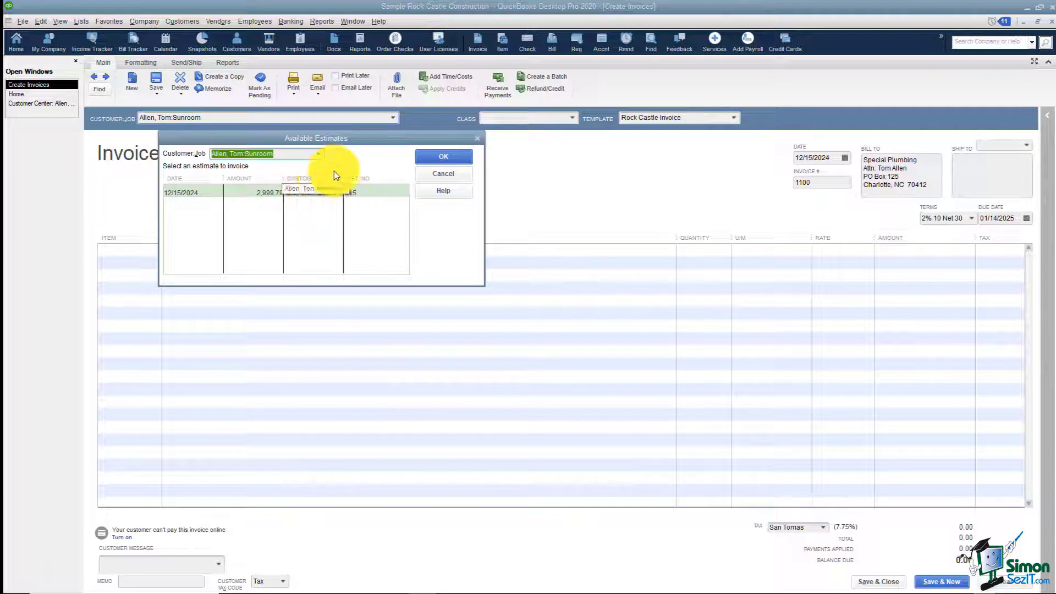
pyautogui.moveTo(362, 140); pyautogui.dragTo(517, 143)
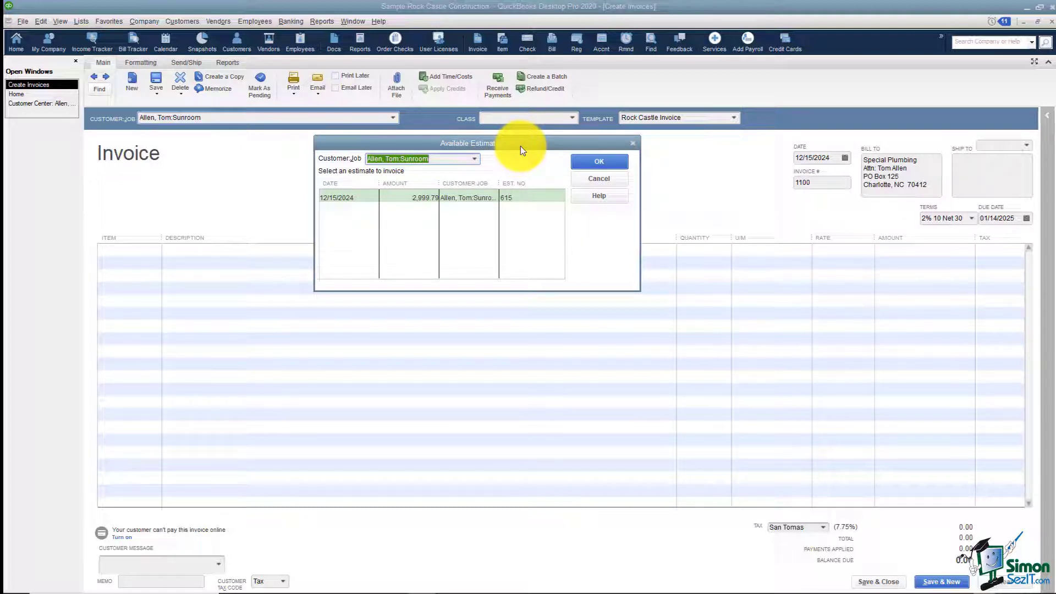
pyautogui.click(464, 193)
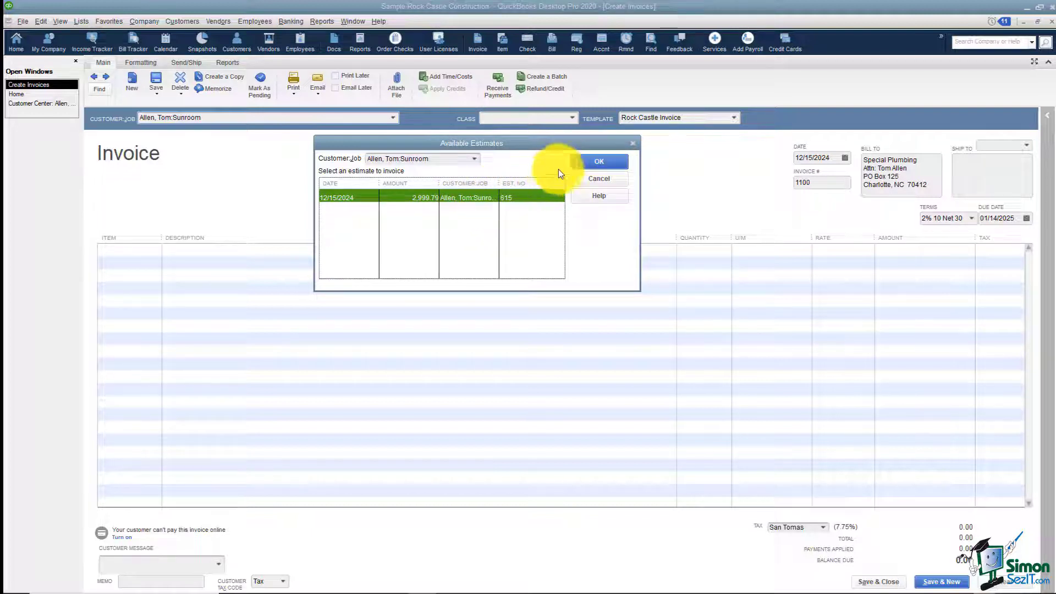
pyautogui.click(593, 162)
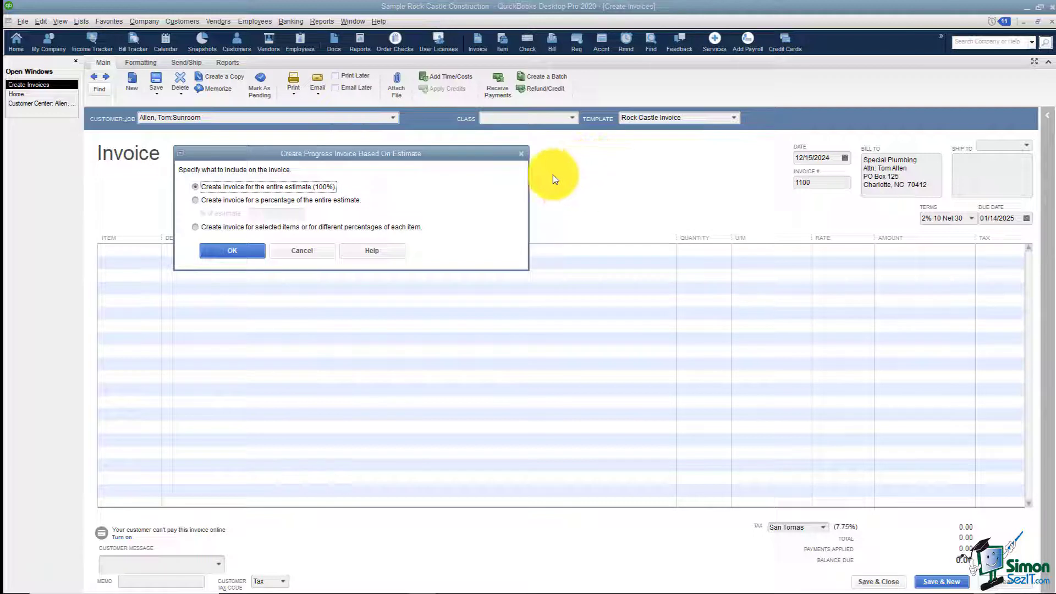
# Step: Choose to create the progress invoice for selected items or for different percentages of each item
pyautogui.moveTo(474, 155); pyautogui.dragTo(555, 146)
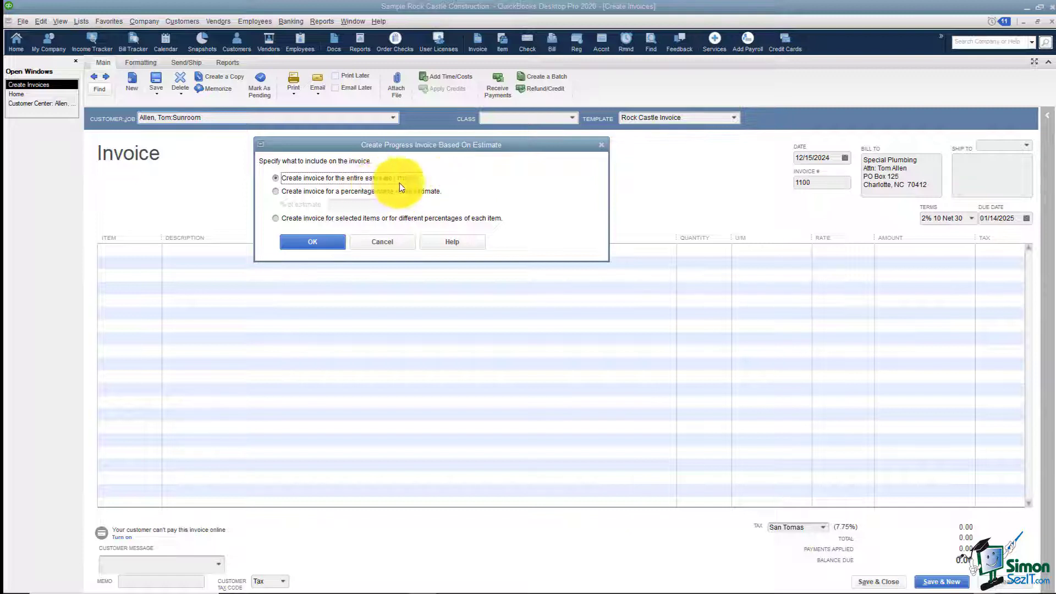
pyautogui.click(276, 192)
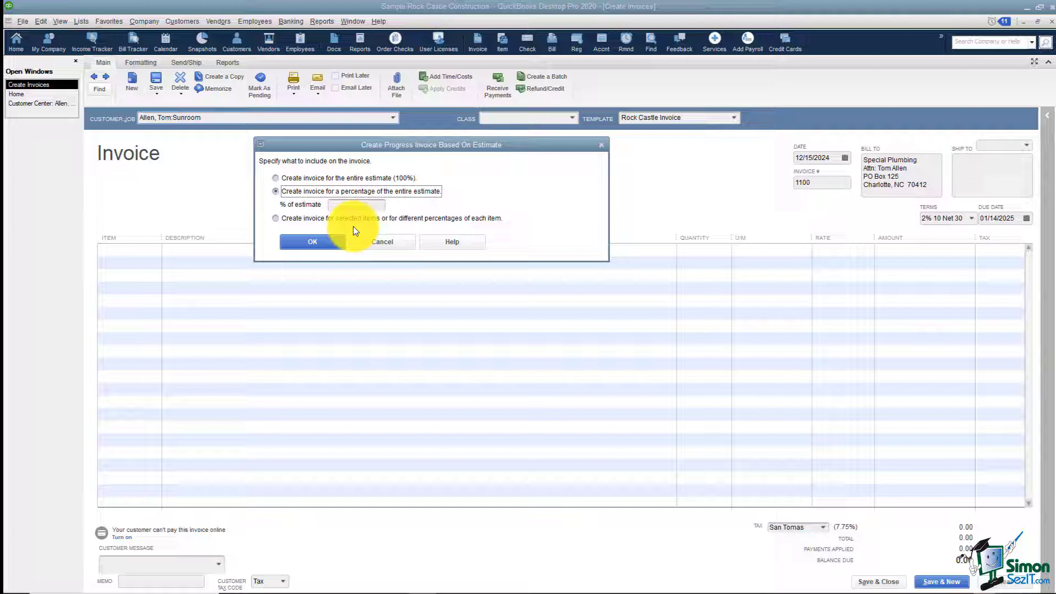
pyautogui.click(278, 219)
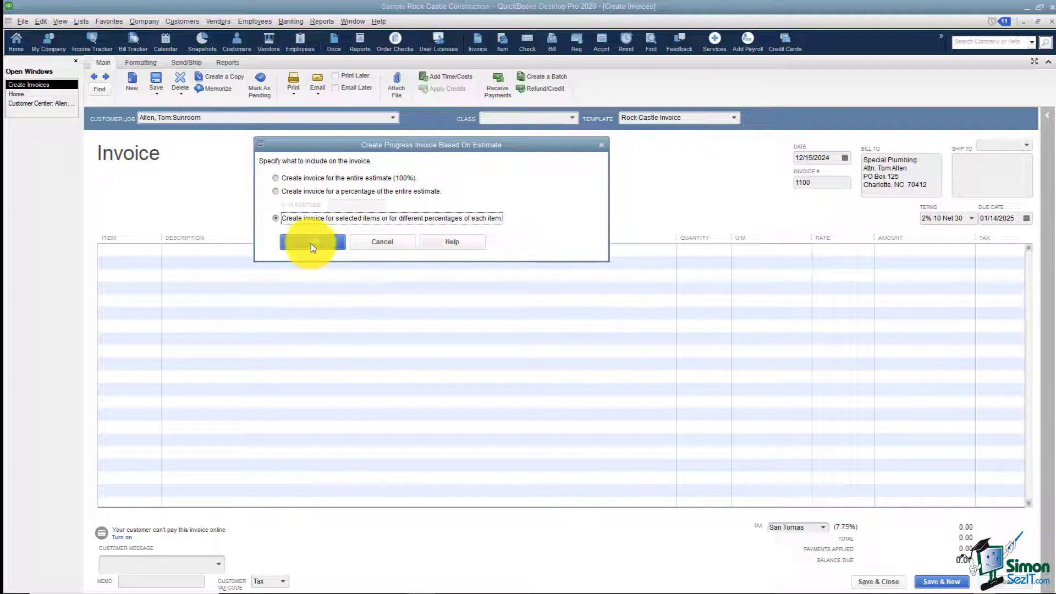
pyautogui.click(311, 243)
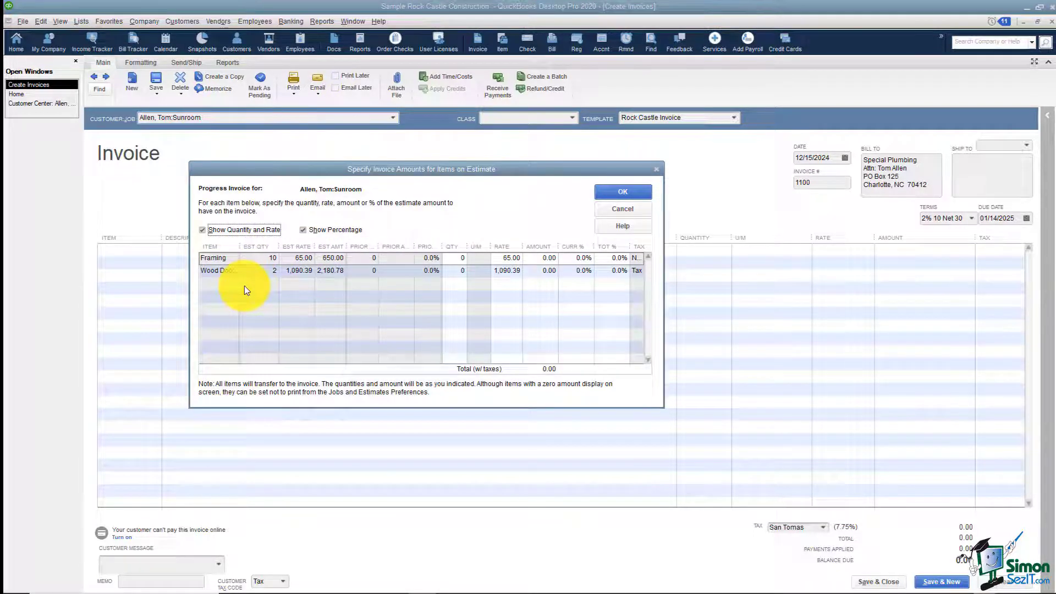
# Step: Try progress invoice quantities of 2 for Framing and 1 for the wood door, and discard the invoice
pyautogui.click(465, 259)
pyautogui.write('2')
pyautogui.press('Down')
pyautogui.write('1')
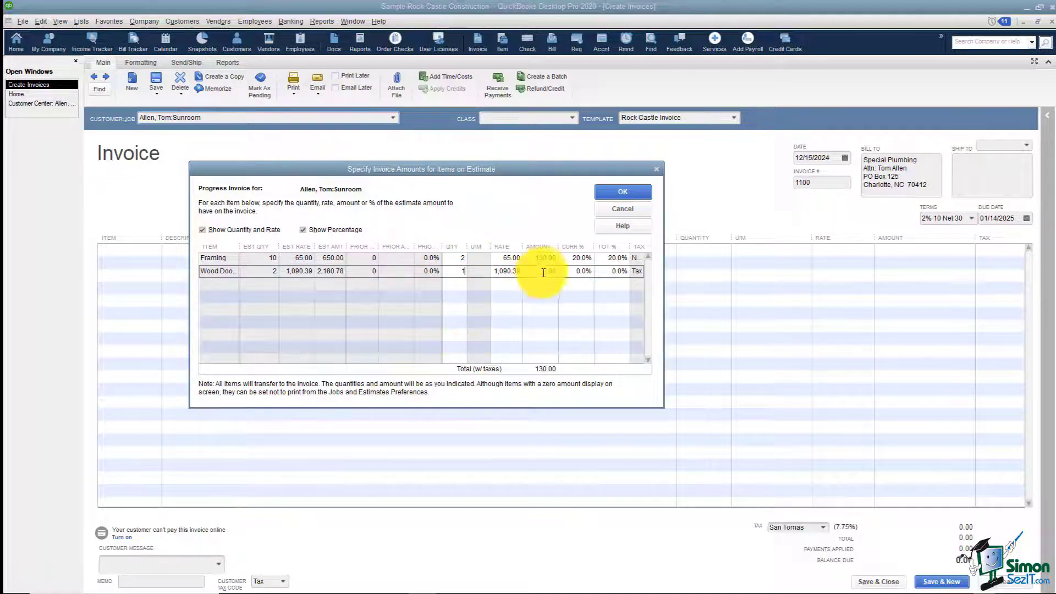
pyautogui.click(564, 259)
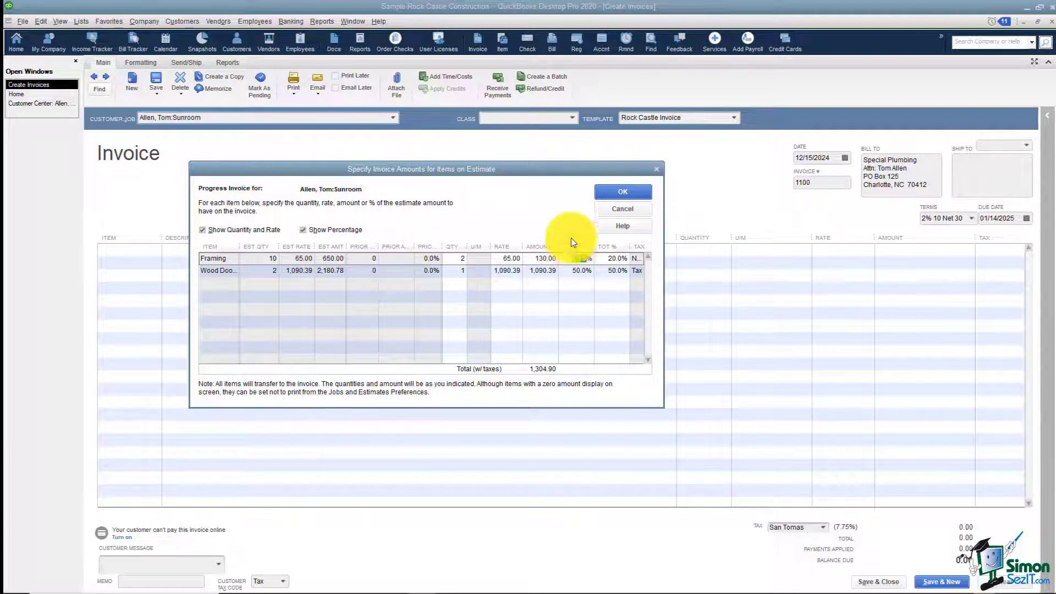
pyautogui.click(613, 211)
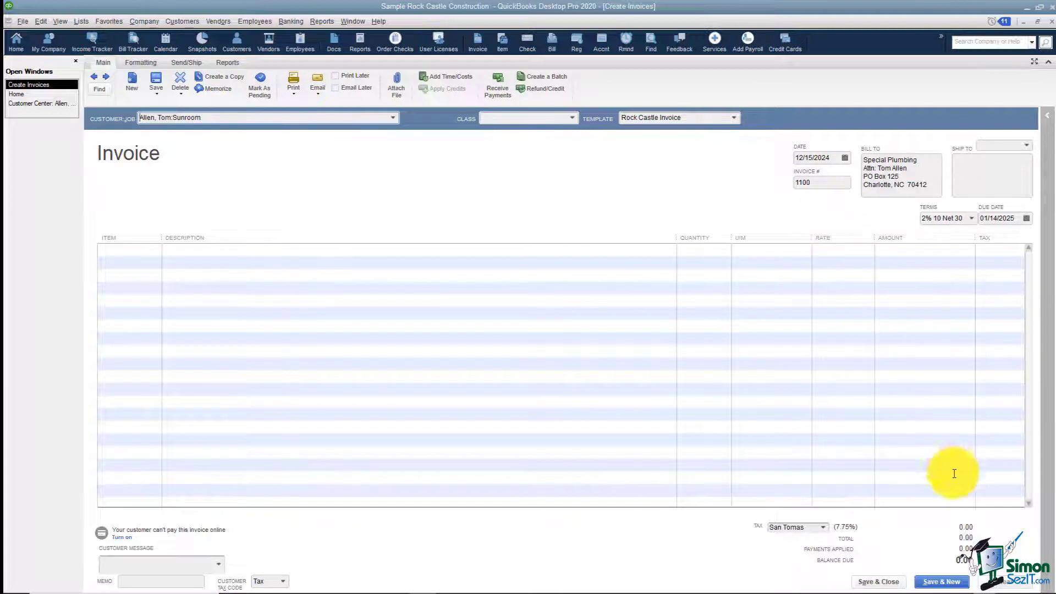
pyautogui.click(998, 584)
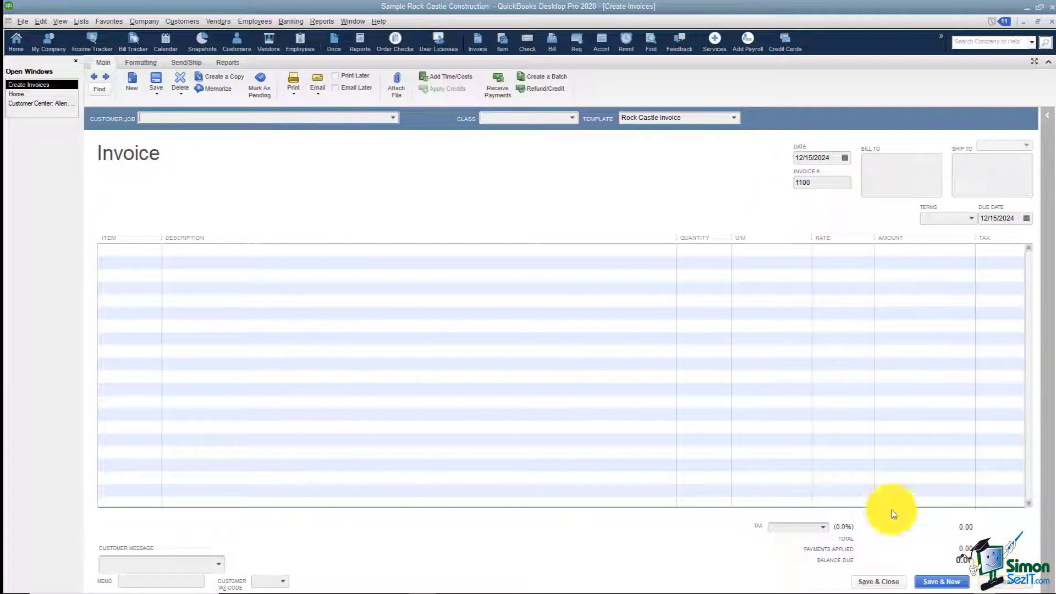
# Step: Select the first customer's Sunroom job for the blank invoice and use its 12/15/2024 estimate
pyautogui.click(391, 118)
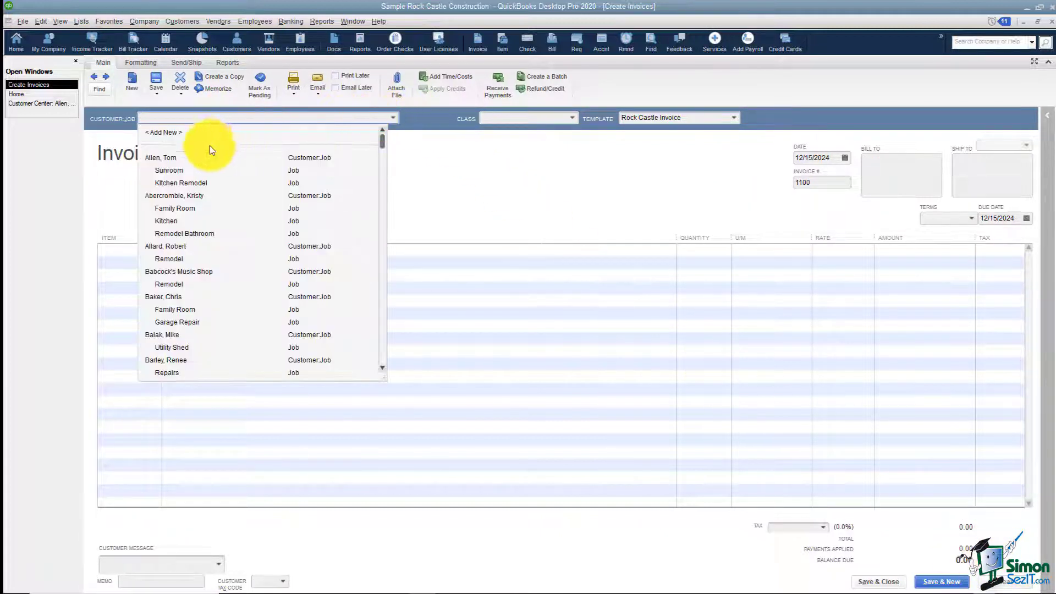
pyautogui.click(183, 171)
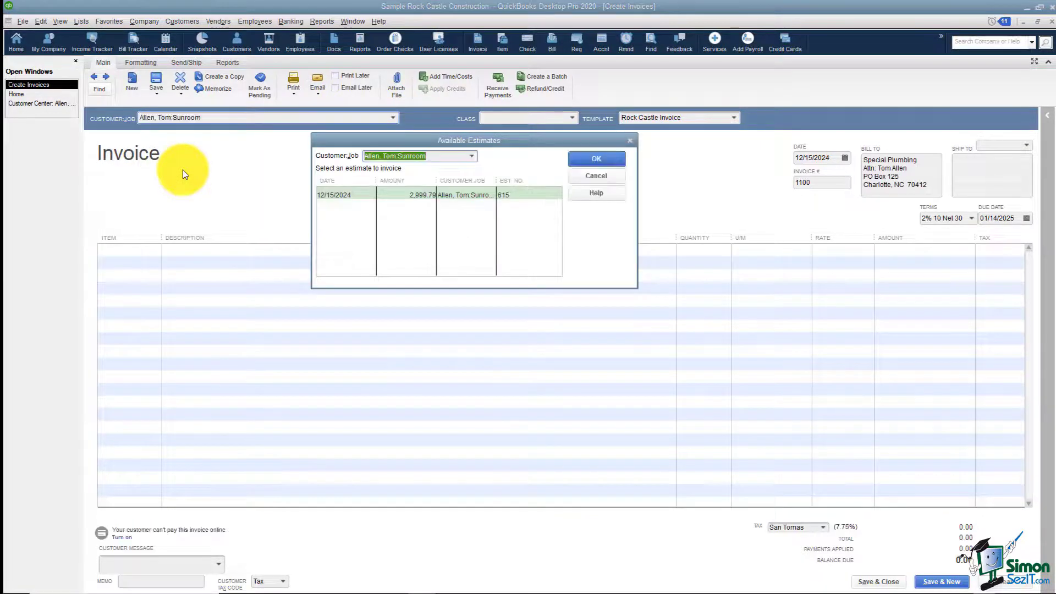
pyautogui.click(428, 194)
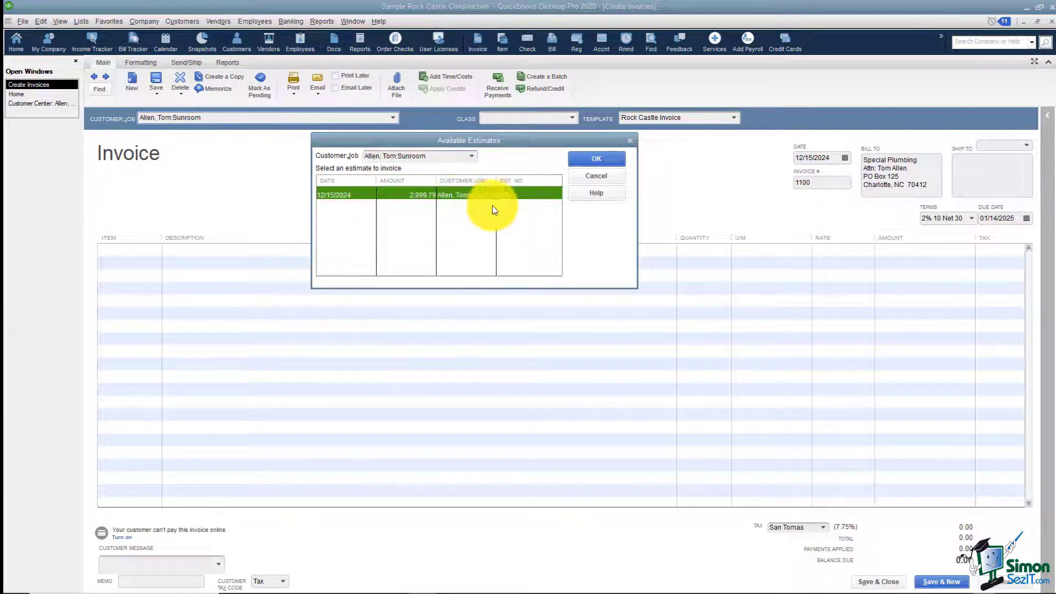
pyautogui.click(595, 159)
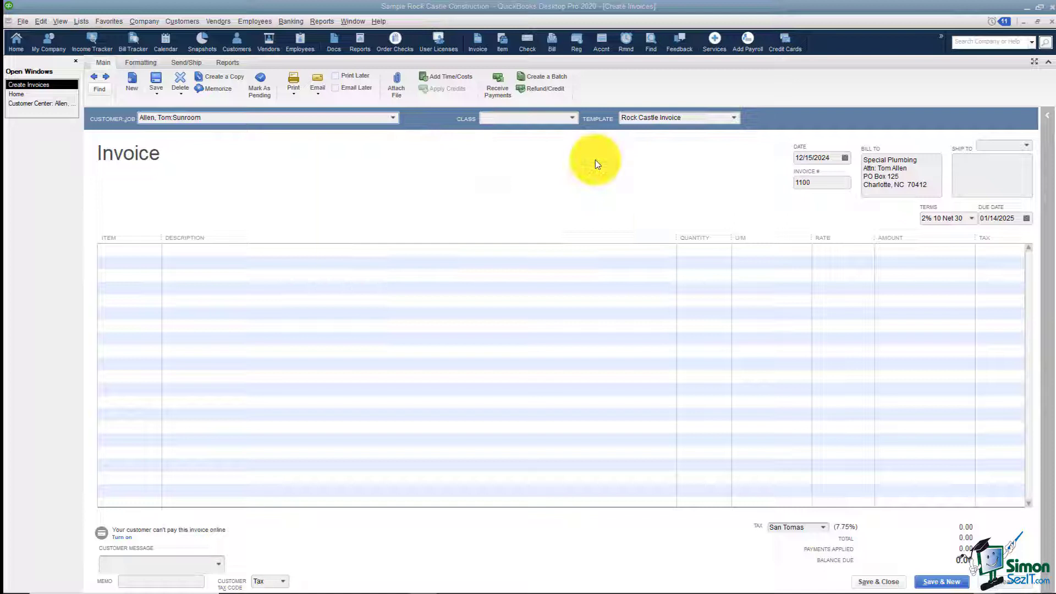
# Step: Create the progress invoice for 30% of the entire estimate and check the quantities on its two item lines
pyautogui.click(274, 188)
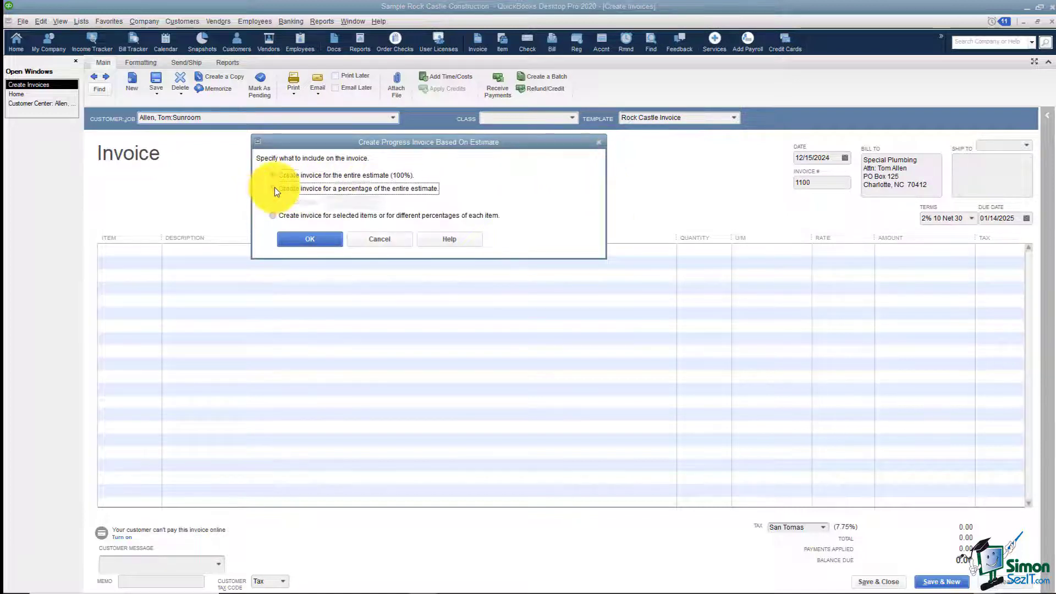
pyautogui.write('30')
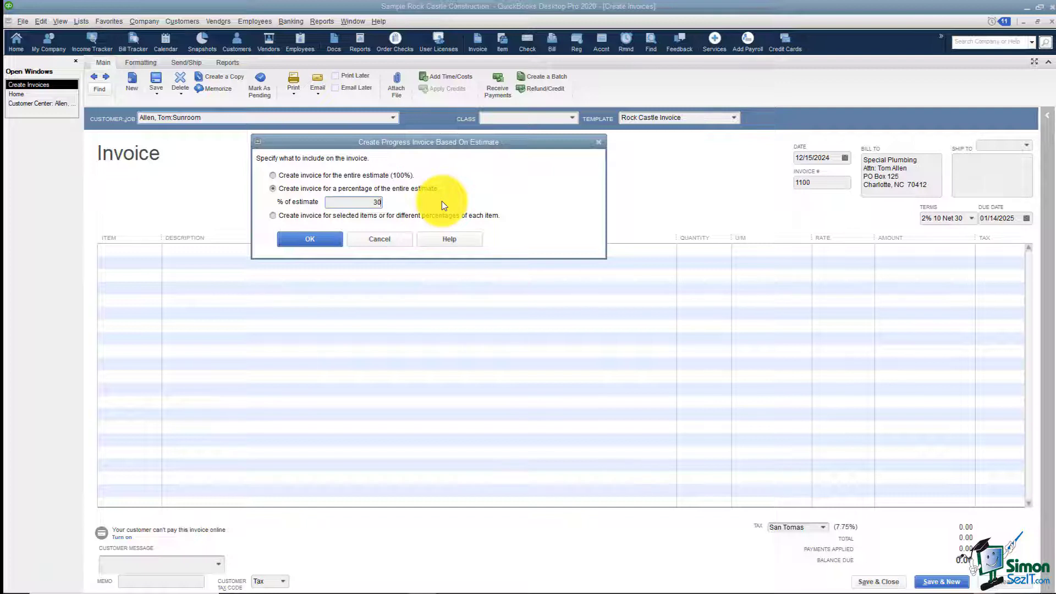
pyautogui.click(335, 240)
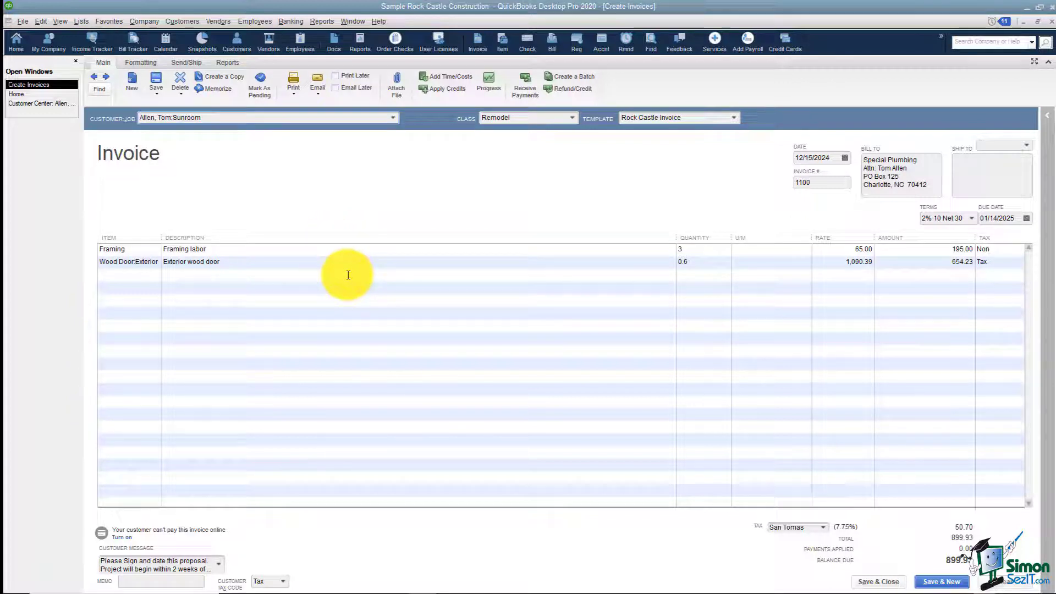
pyautogui.click(709, 252)
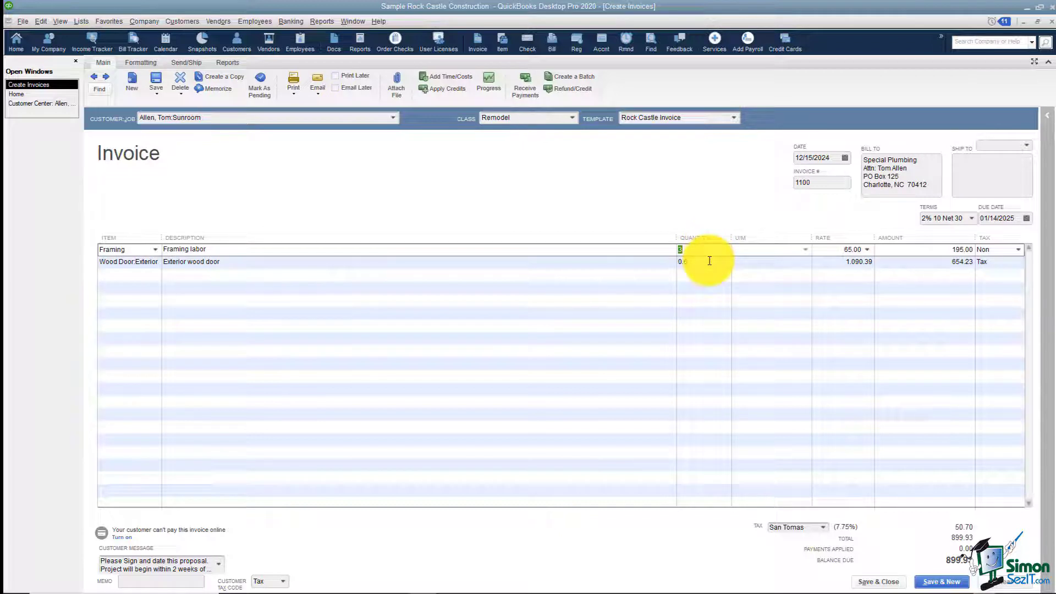
pyautogui.click(710, 262)
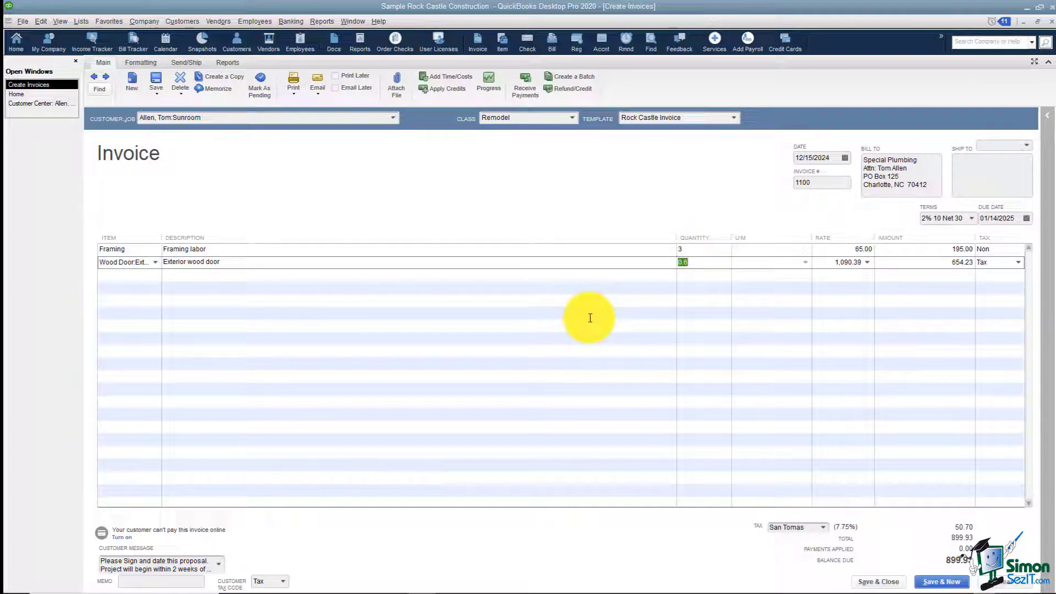
# Step: Add the Delivery Charges item to the first empty line below the wood door
pyautogui.click(154, 277)
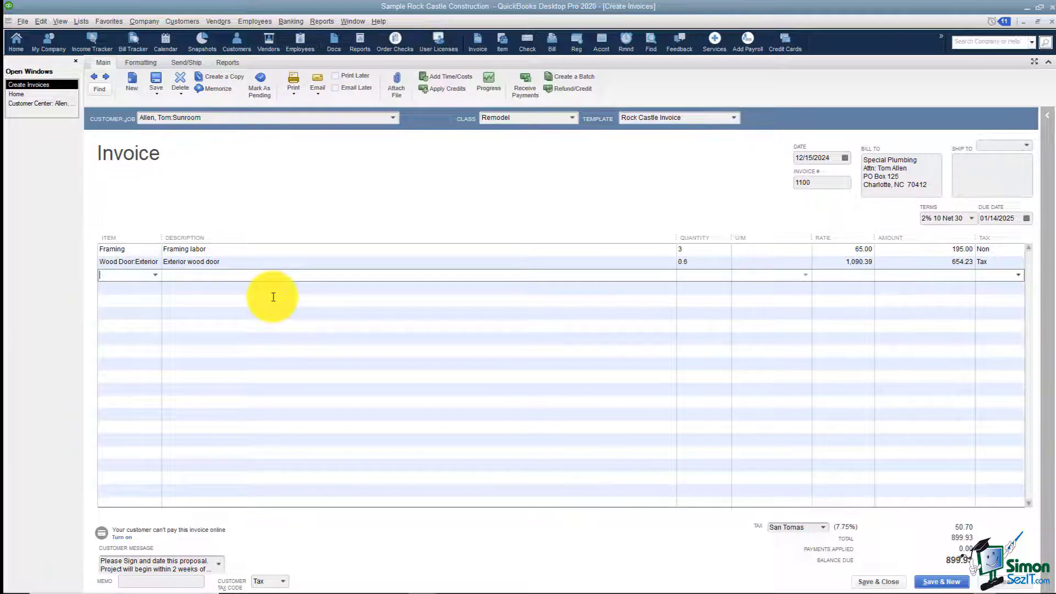
pyautogui.click(156, 275)
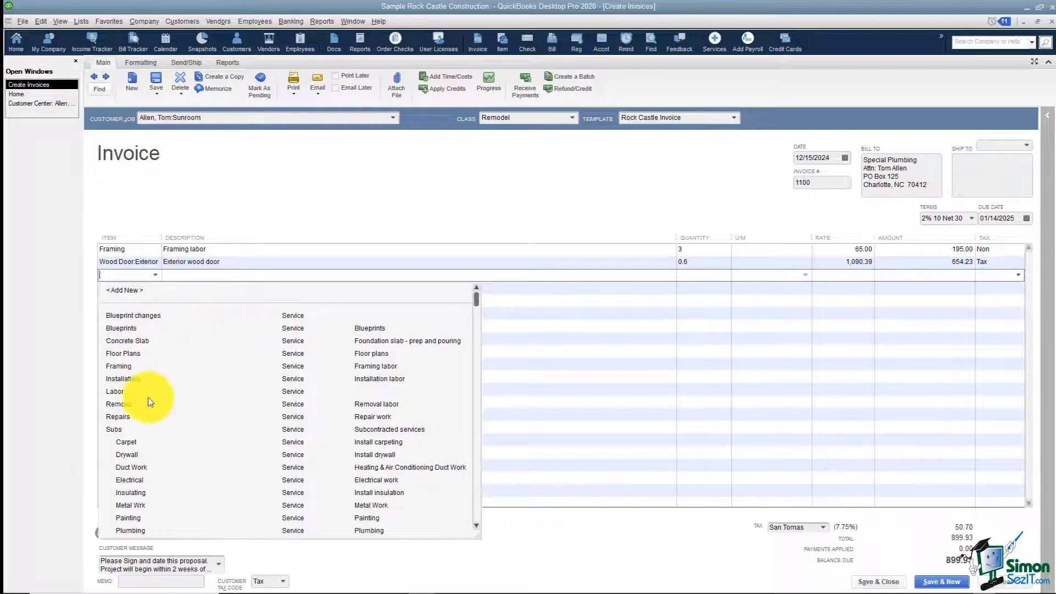
pyautogui.moveTo(476, 302); pyautogui.dragTo(475, 469)
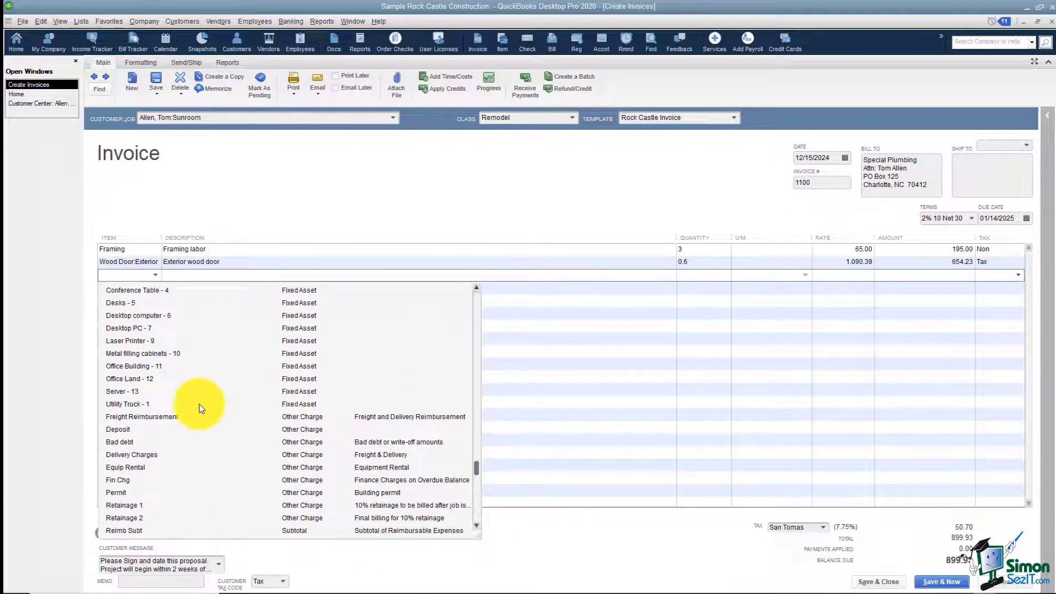
pyautogui.click(137, 457)
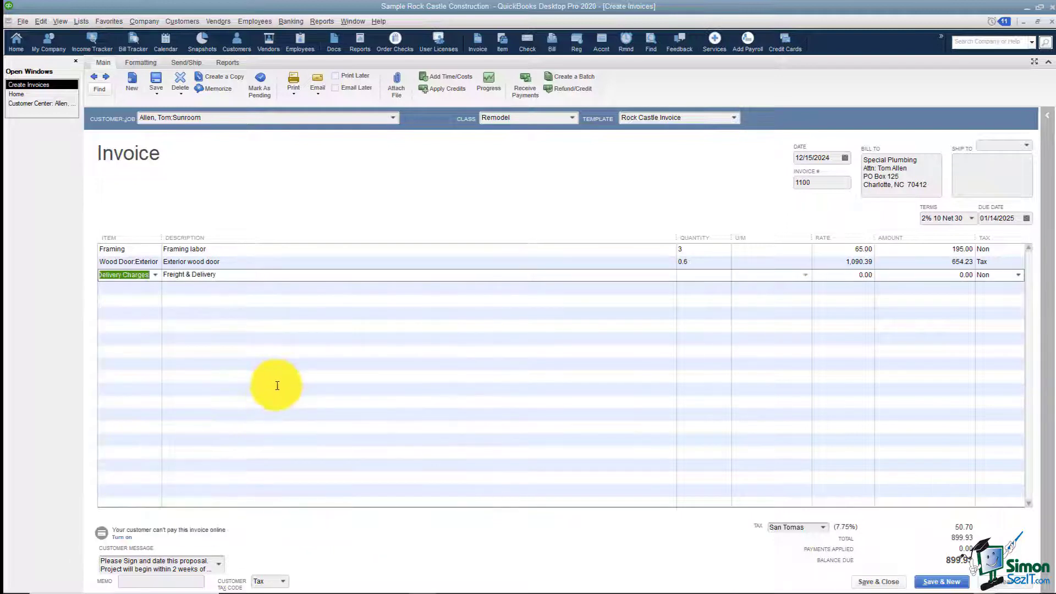
# Step: Set the Delivery Charges line to quantity 1 at a rate of 25.00
pyautogui.click(692, 280)
pyautogui.write('1')
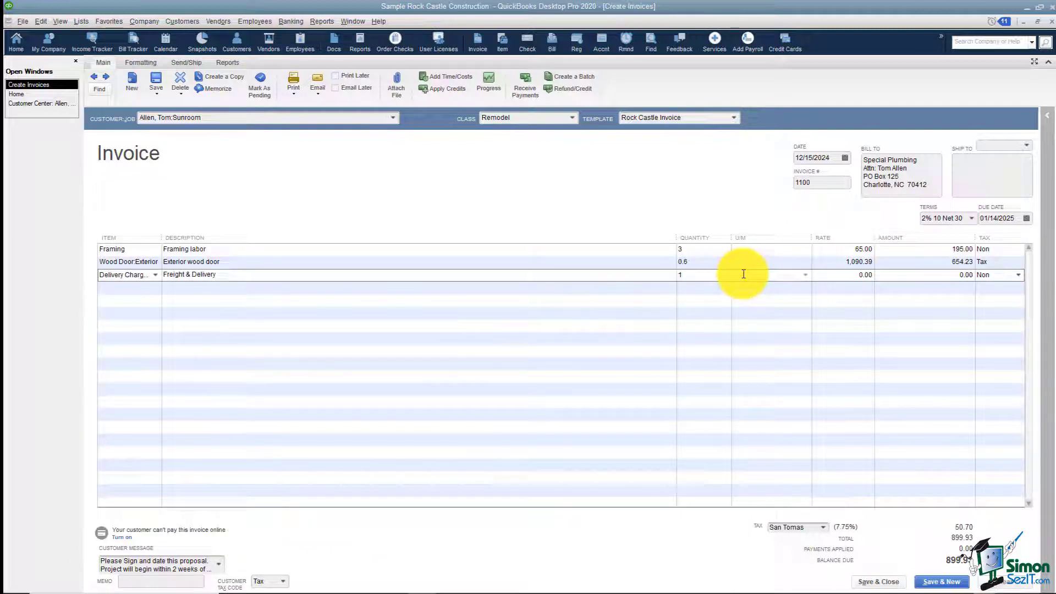
pyautogui.press('Tab')
pyautogui.write('252')
pyautogui.press('BackSpace')
pyautogui.press('Tab')
pyautogui.press('Tab')
pyautogui.press('Tab')
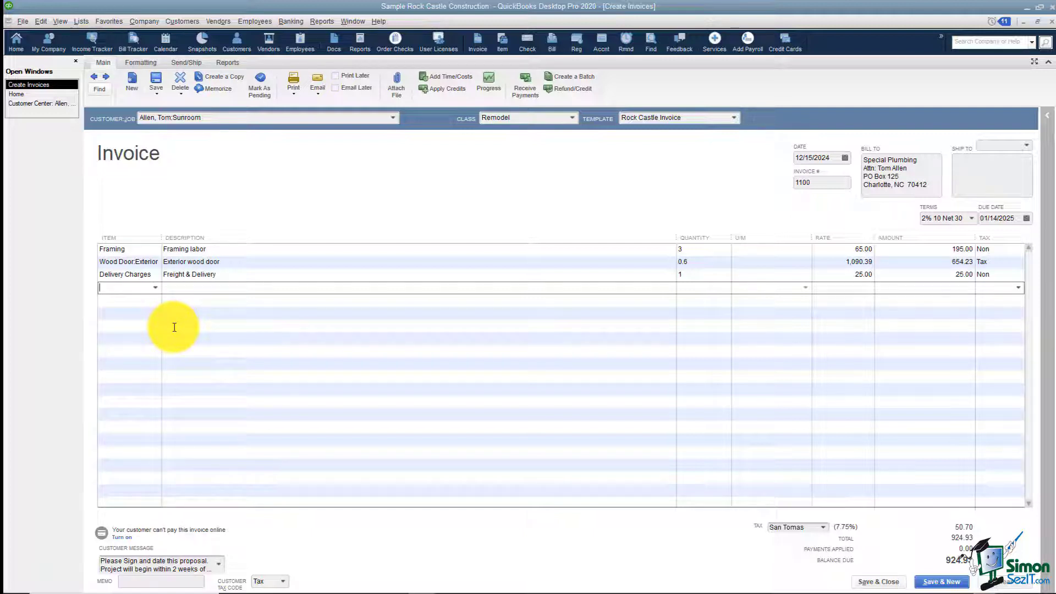
# Step: Look at the invoice search criteria and the save options, leaving both without making a choice
pyautogui.click(101, 91)
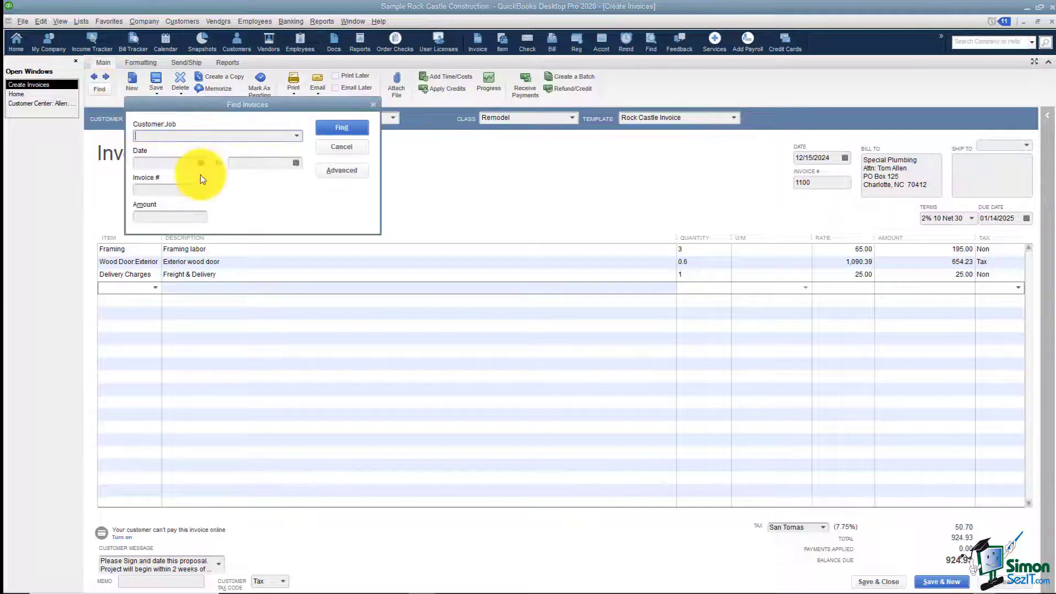
pyautogui.click(353, 148)
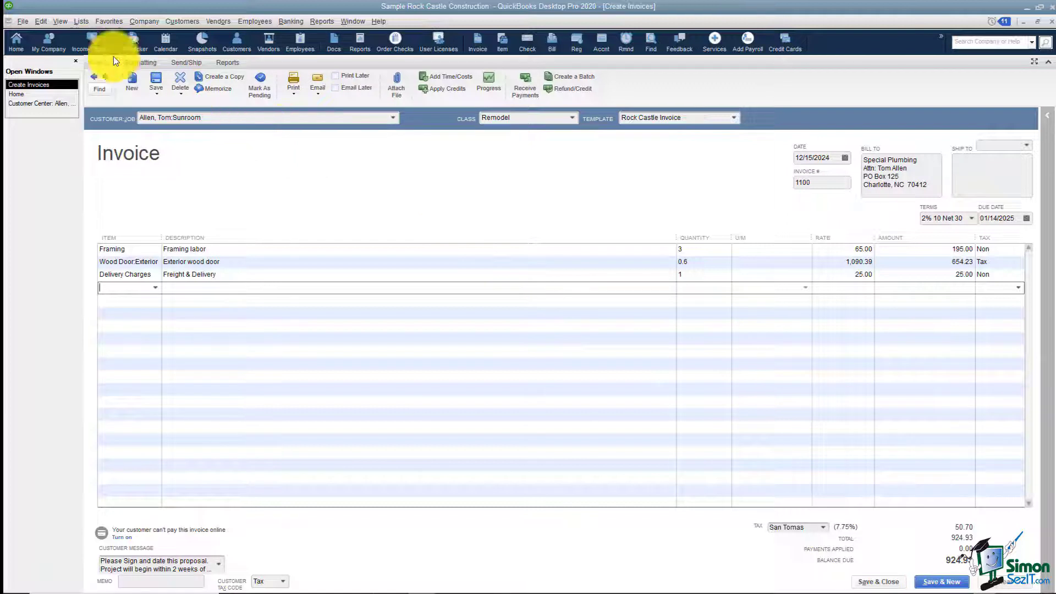
pyautogui.click(156, 93)
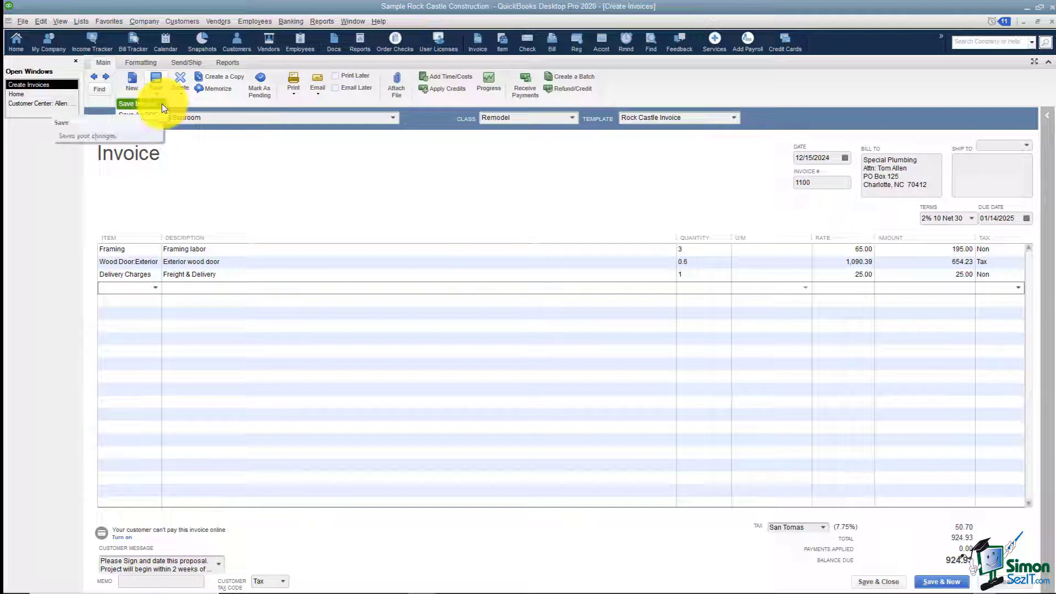
pyautogui.click(195, 147)
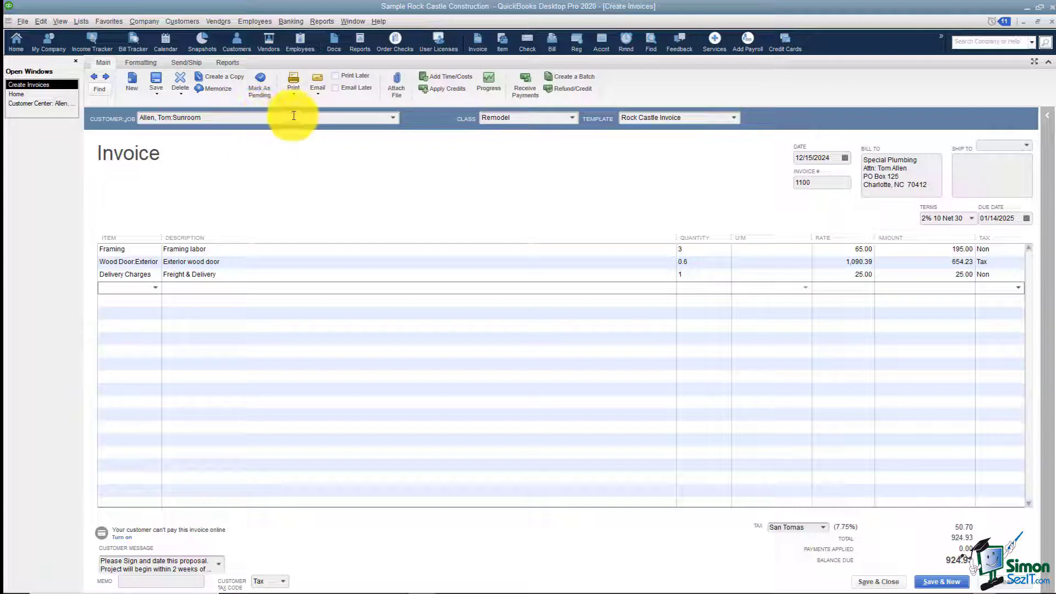
# Step: Preview the printed layout of the invoice and return to the invoice form
pyautogui.click(294, 94)
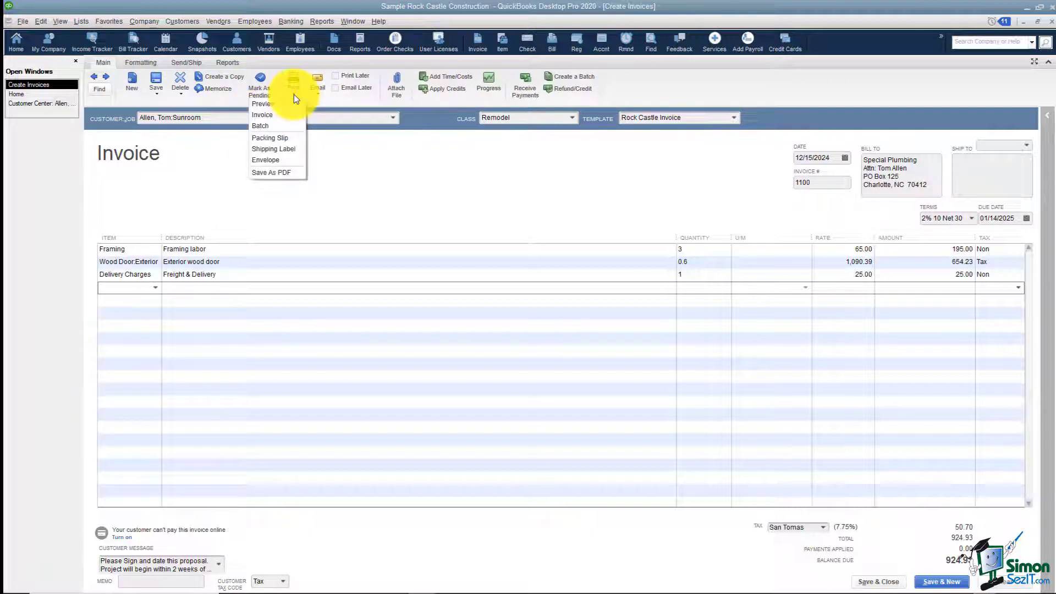
pyautogui.click(269, 105)
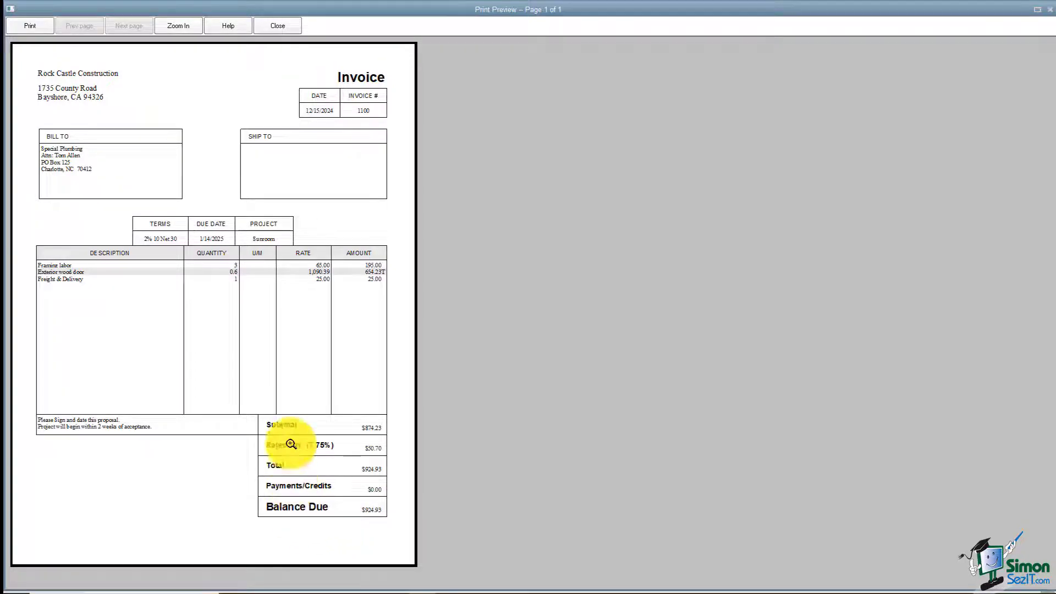
pyautogui.click(284, 27)
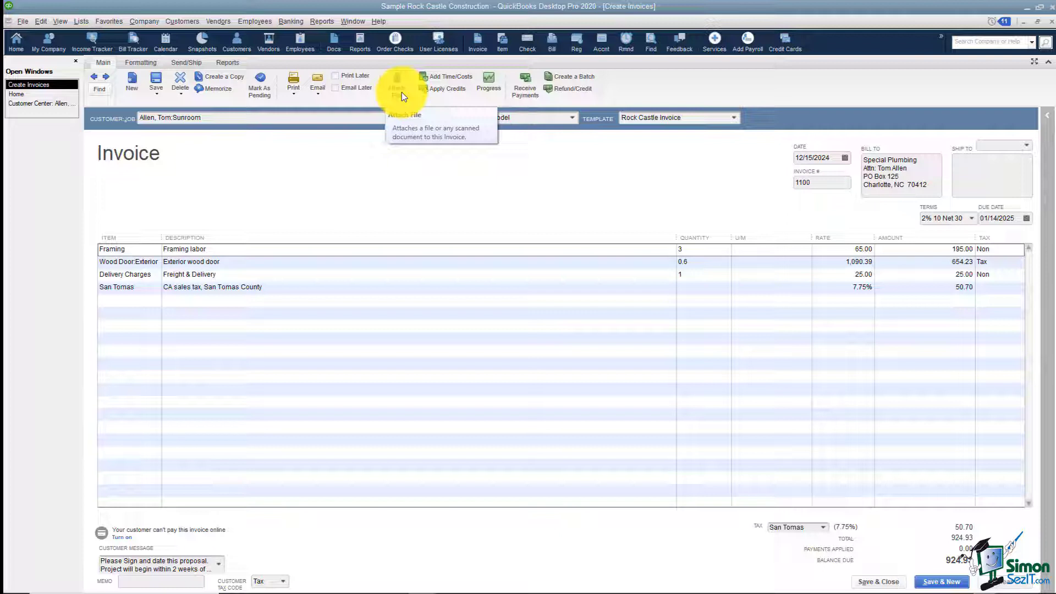
# Step: Review the Sunroom job's billable time, expenses, mileage and items, and leave without adding any to the invoice
pyautogui.click(466, 77)
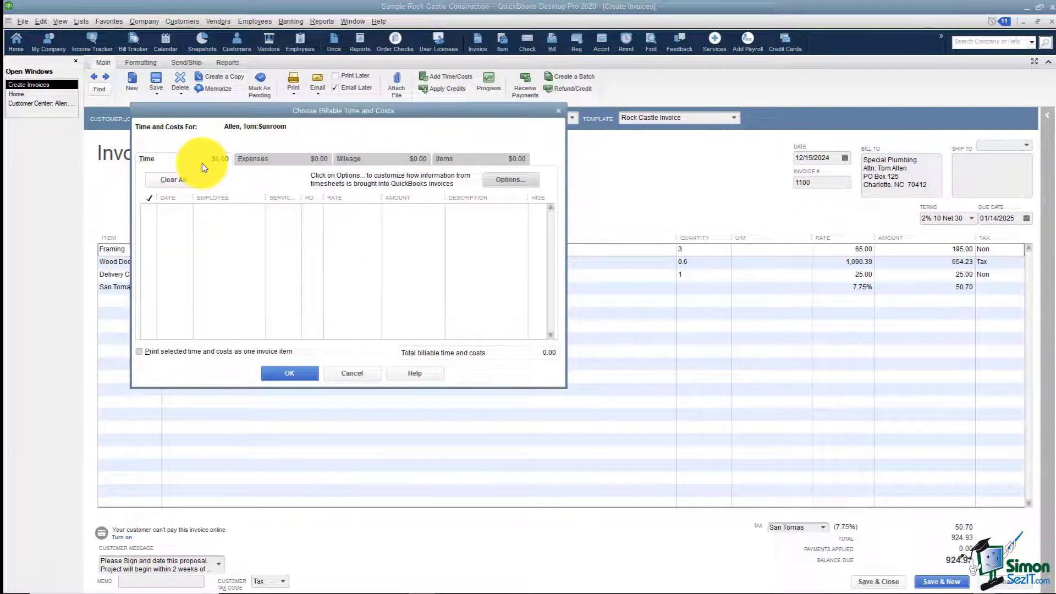
pyautogui.click(269, 159)
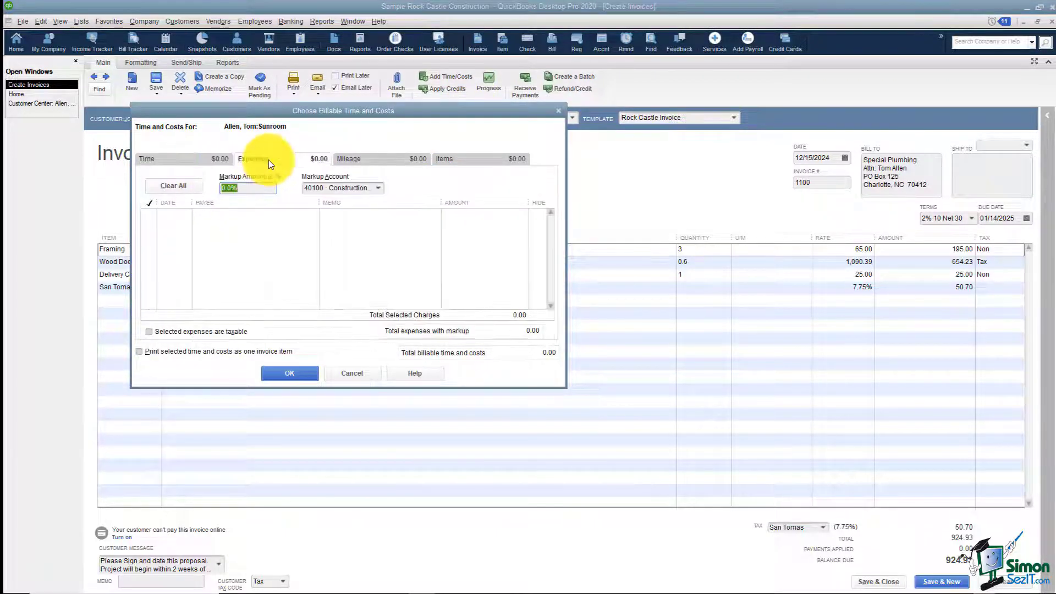
pyautogui.click(382, 160)
pyautogui.click(471, 160)
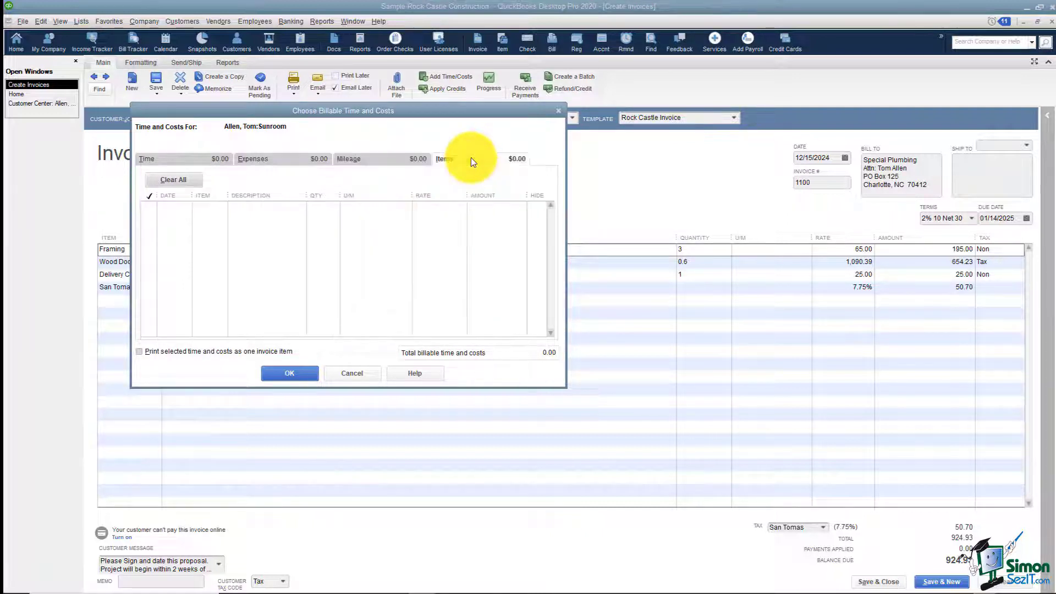
pyautogui.click(289, 159)
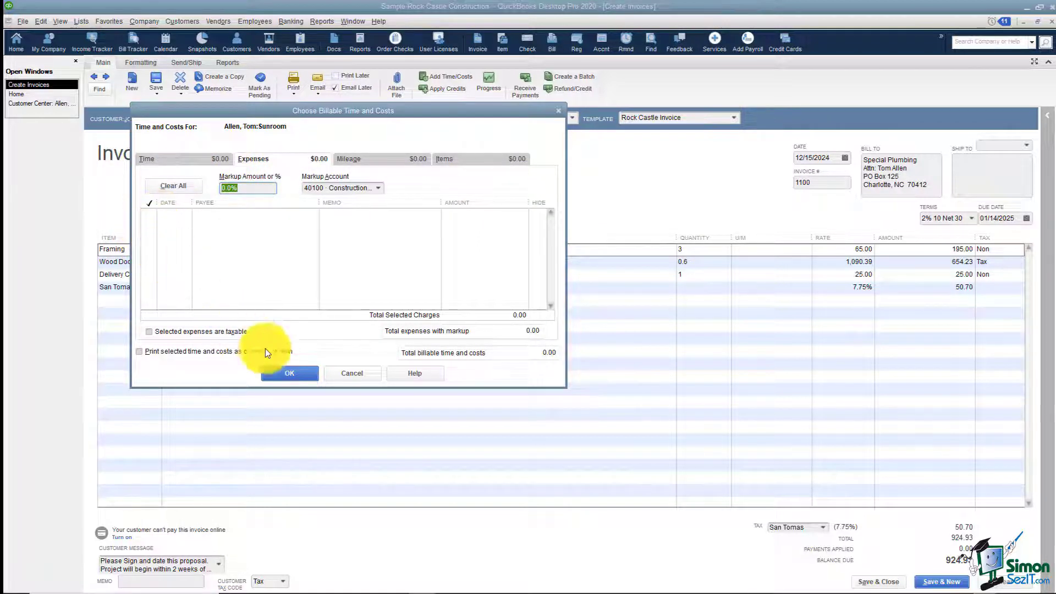
pyautogui.click(349, 374)
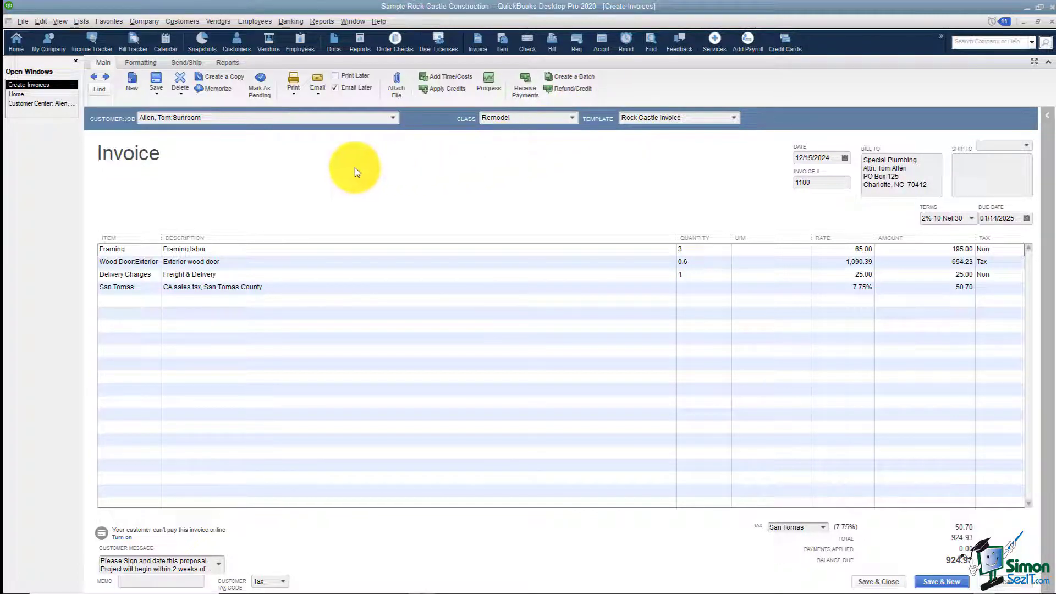
# Step: Look over the invoice's formatting tools and the list of available invoice templates, keeping the Rock Castle Invoice template
pyautogui.click(144, 64)
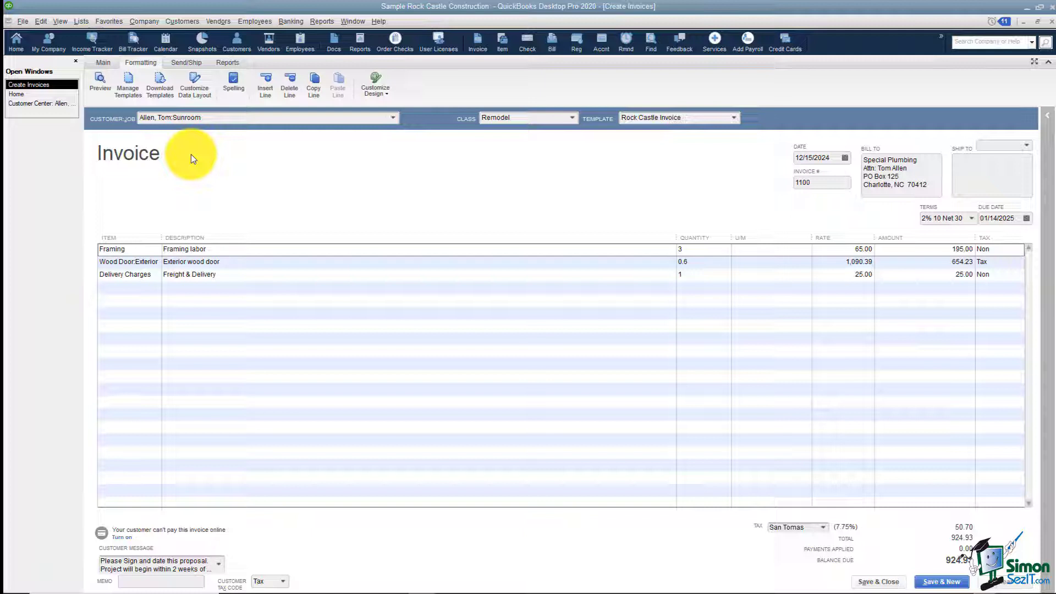
pyautogui.click(734, 119)
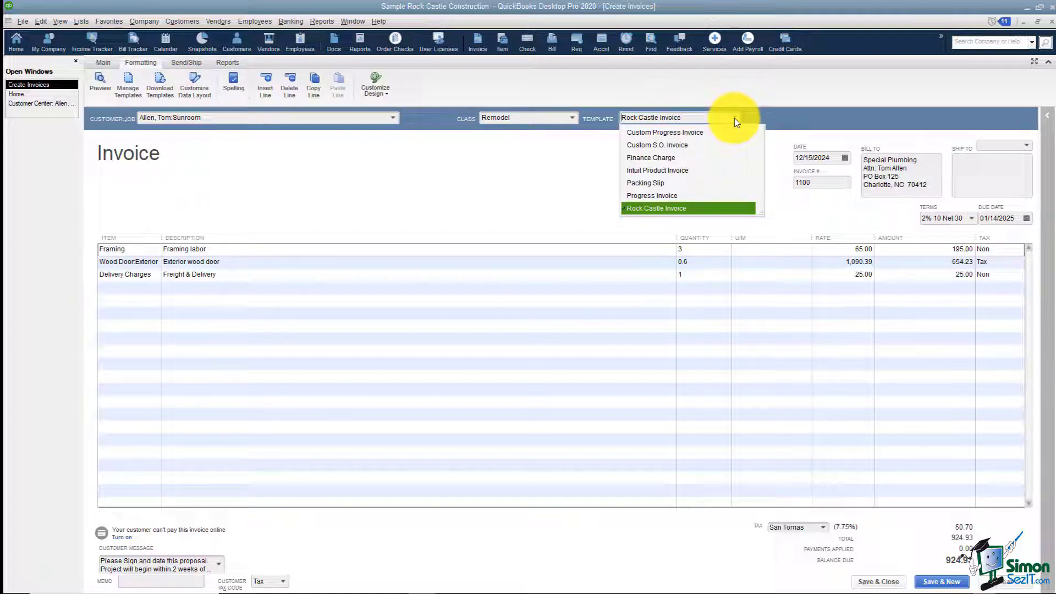
pyautogui.click(734, 118)
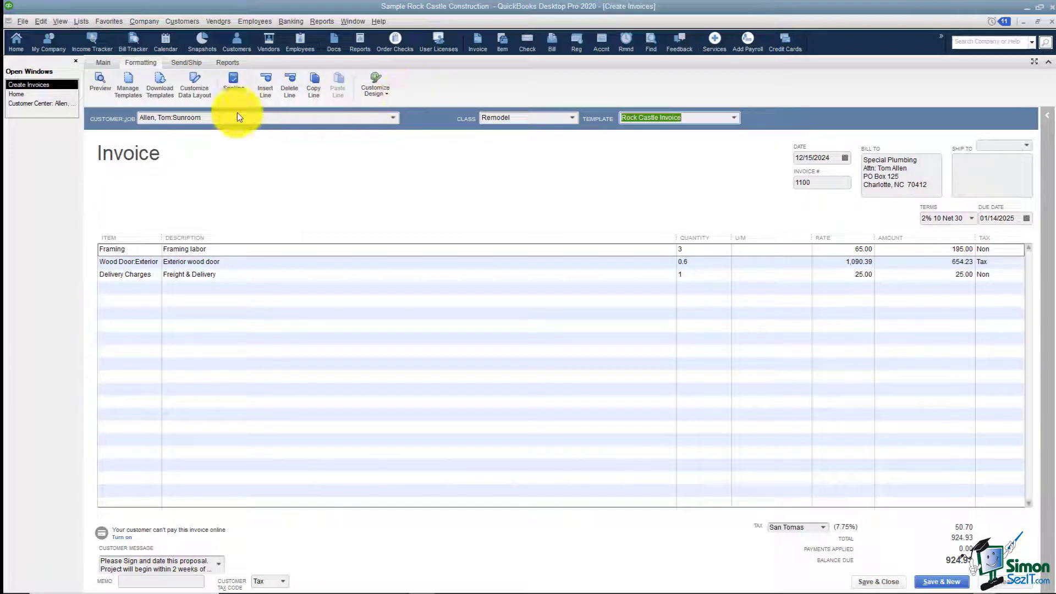
# Step: Examine the invoice's sending options, the FedEx and UPS shipping choices, and the related reports
pyautogui.click(189, 62)
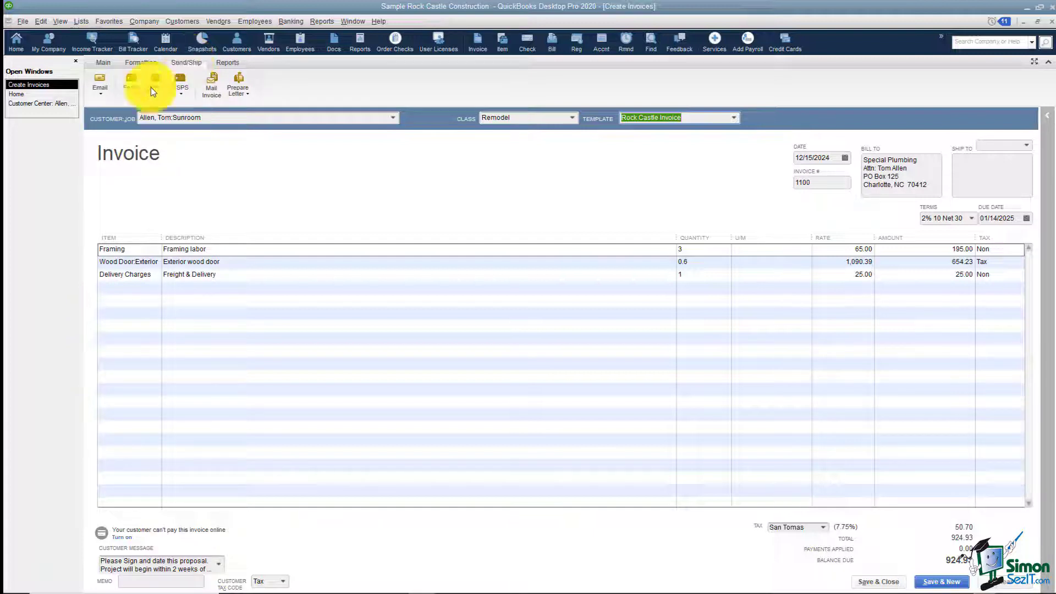
pyautogui.click(134, 95)
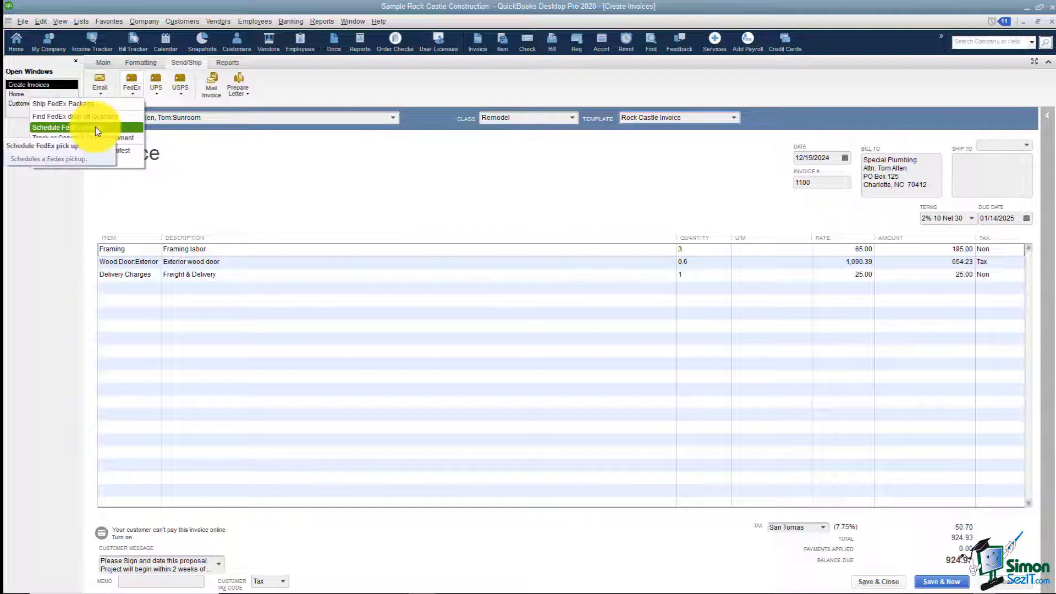
pyautogui.click(157, 95)
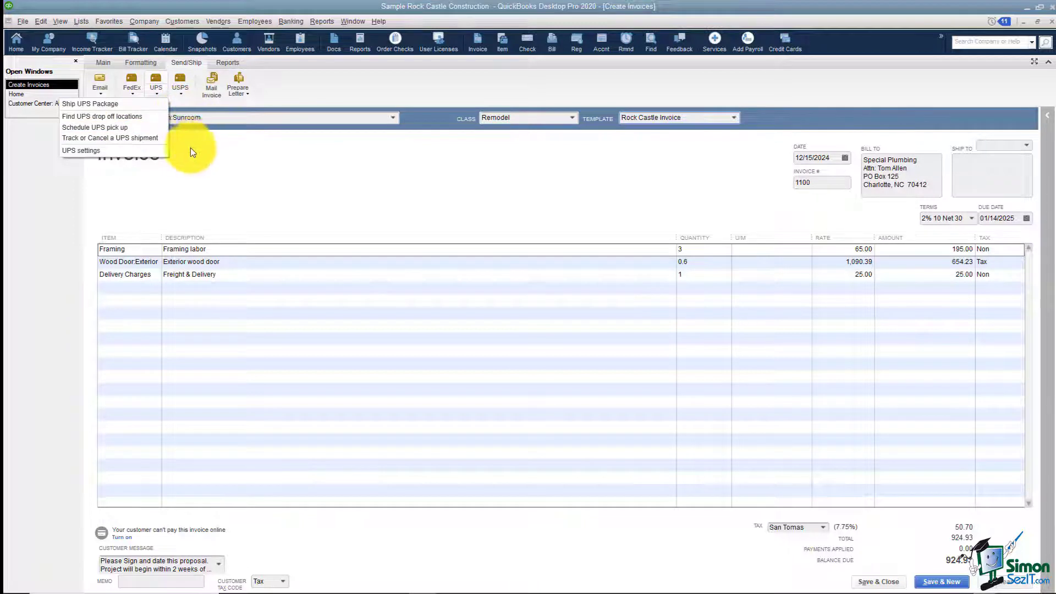
pyautogui.click(130, 94)
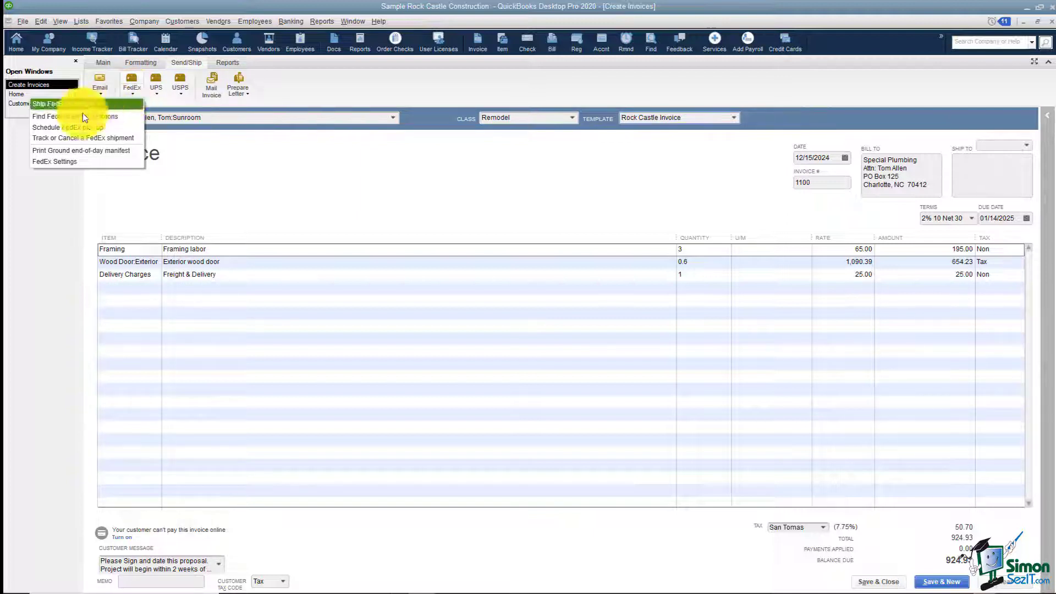
pyautogui.click(242, 173)
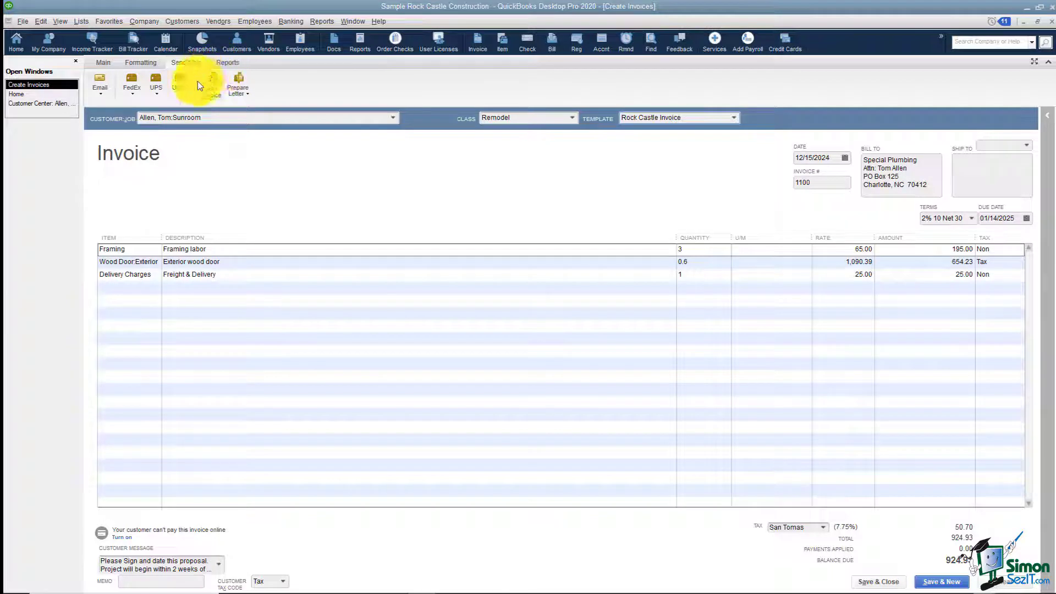
pyautogui.click(235, 62)
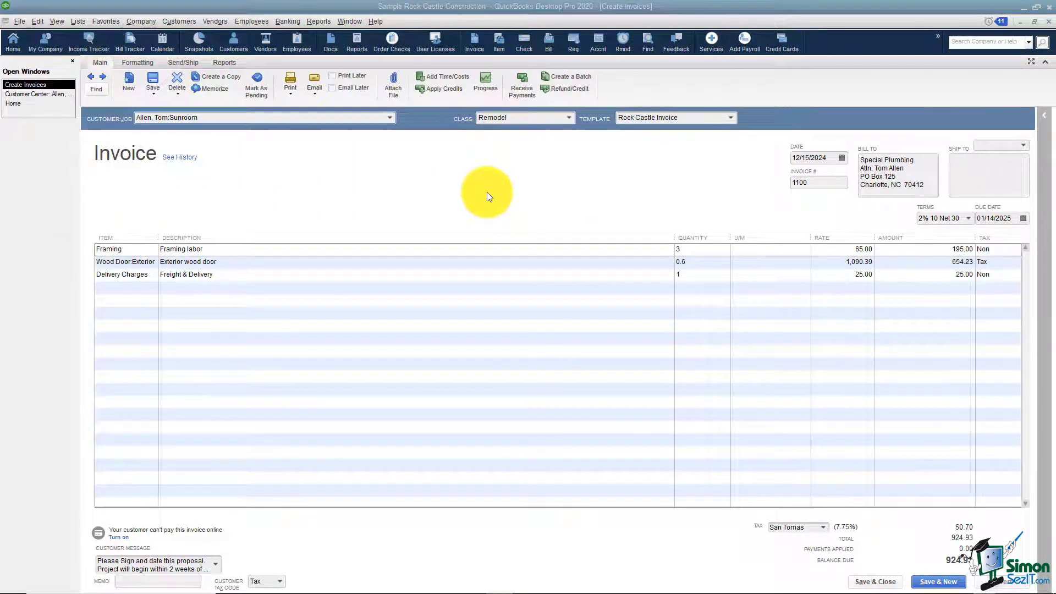
# Step: Save the invoice and create another one for the remaining amounts of the Sunroom job's 12/15/2024 estimate
pyautogui.click(922, 582)
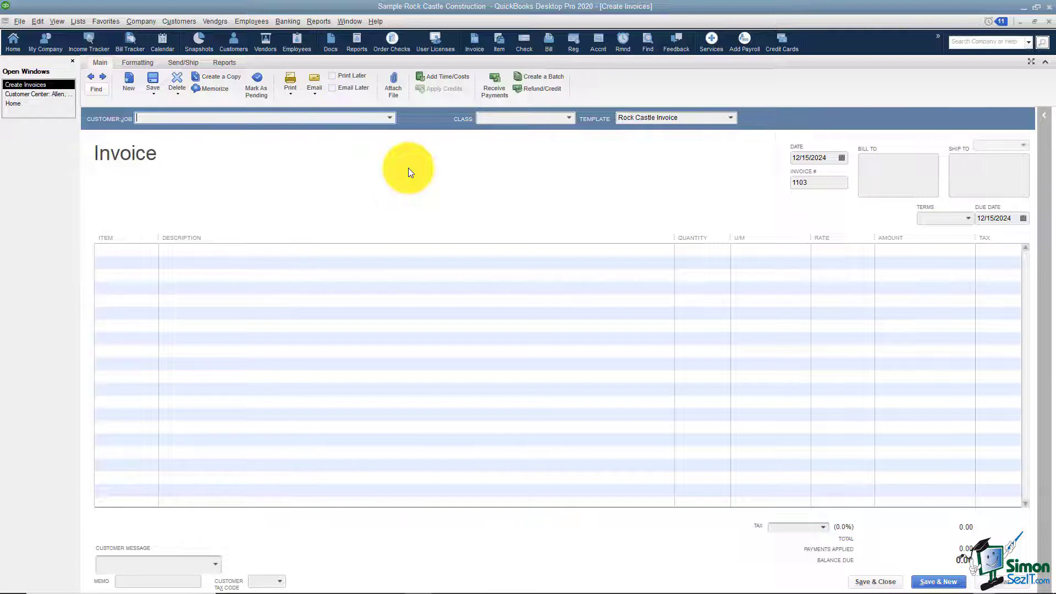
pyautogui.click(389, 118)
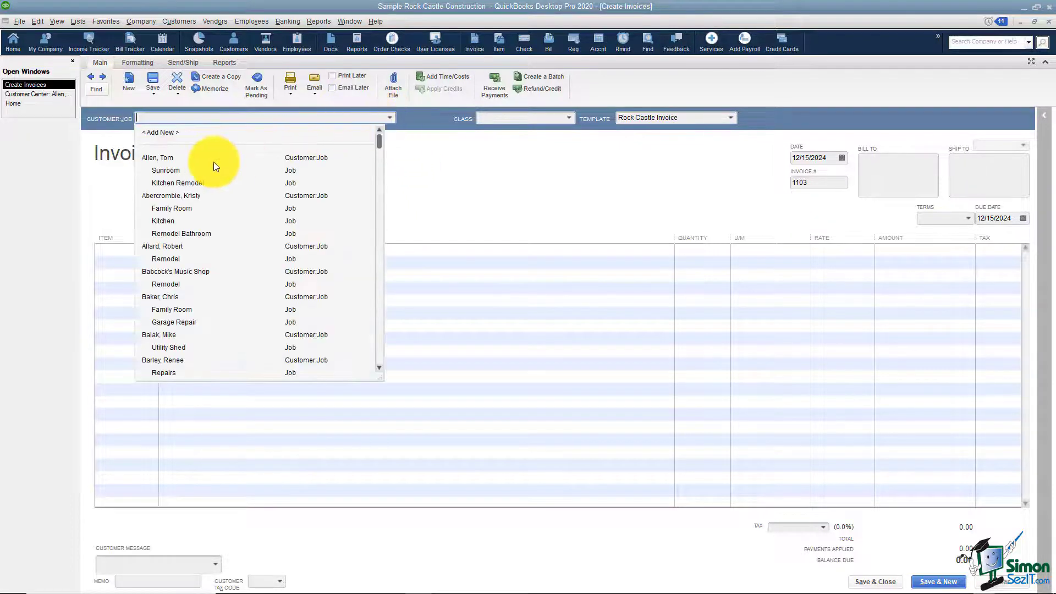
pyautogui.click(170, 170)
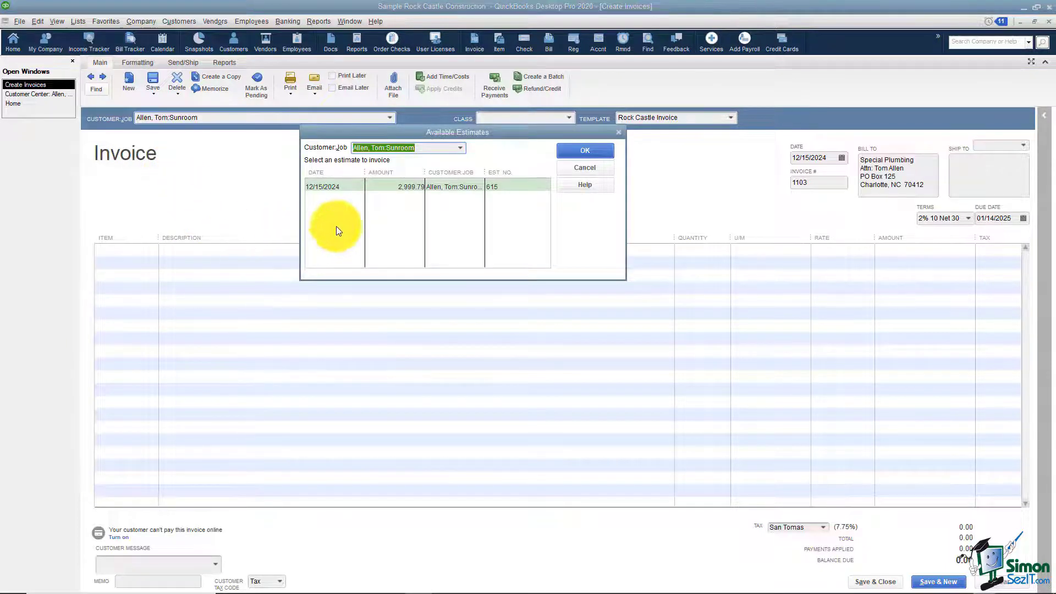
pyautogui.click(347, 187)
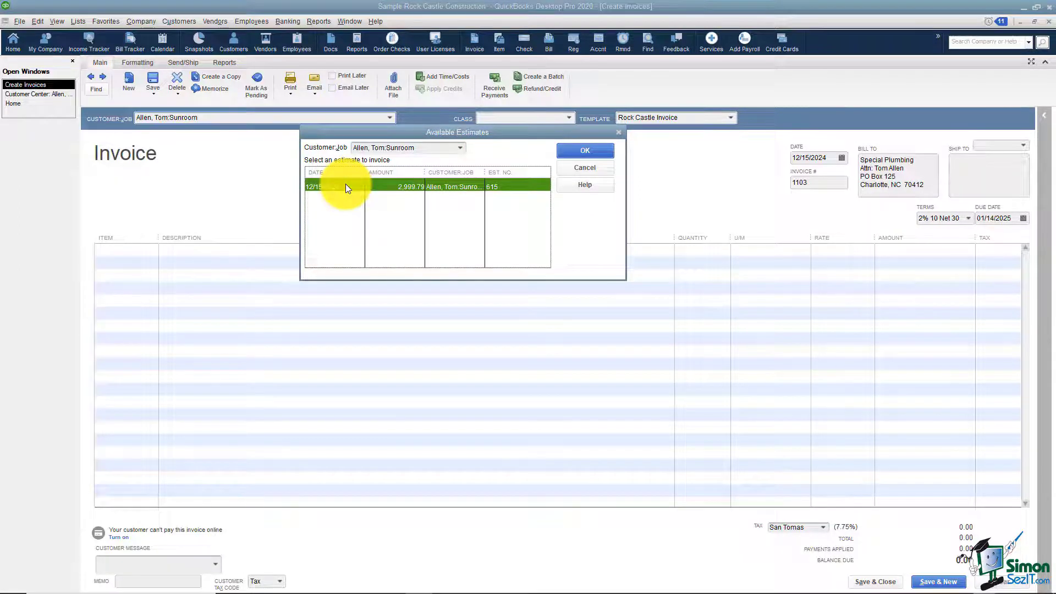
pyautogui.click(588, 151)
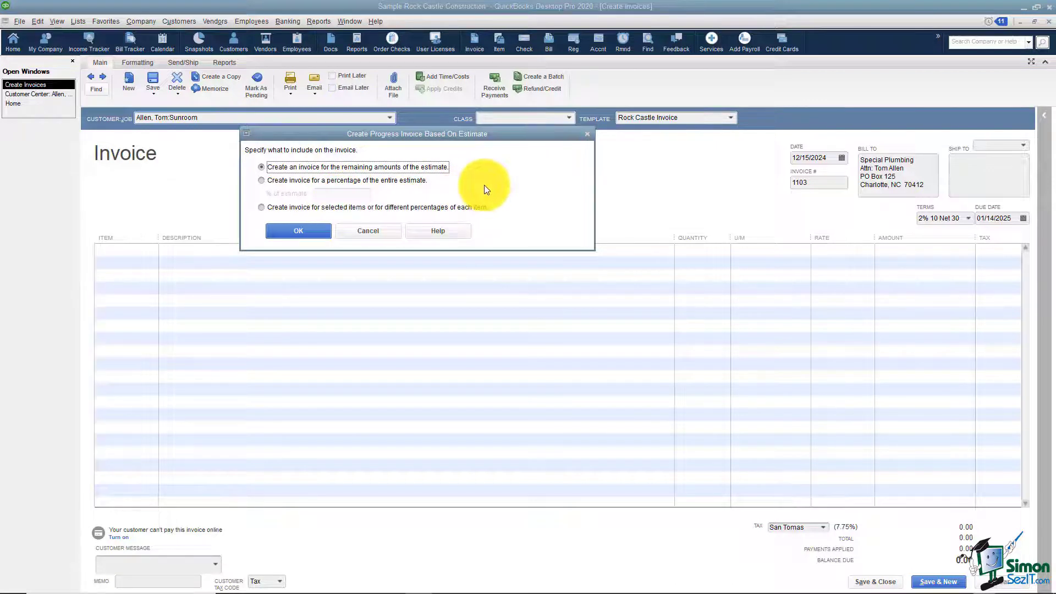
pyautogui.click(311, 231)
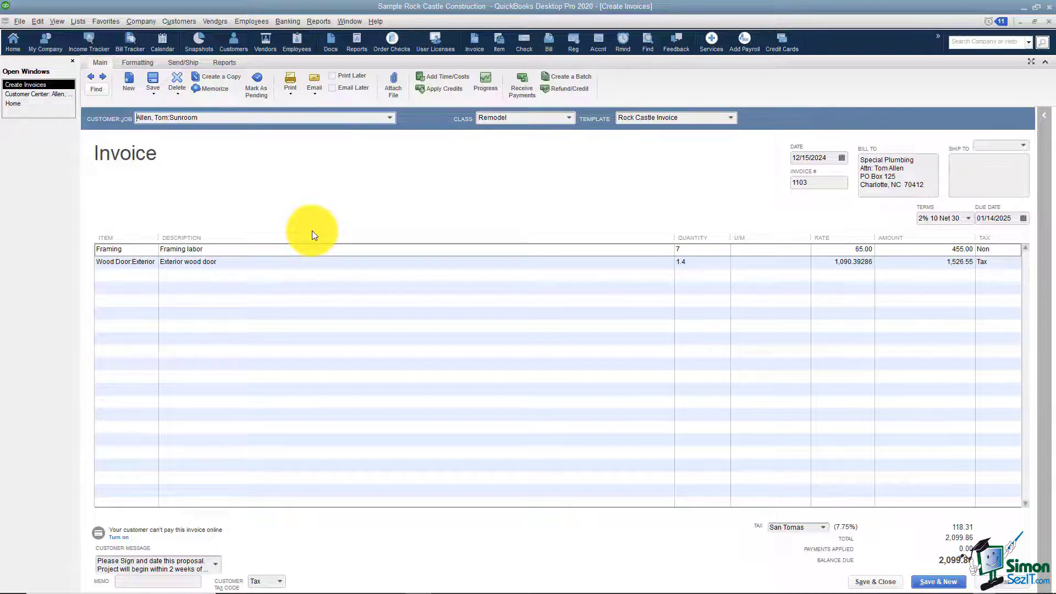
# Step: Add a Delivery Charges line below the wood door with quantity 1 at a rate of 25.00
pyautogui.click(234, 276)
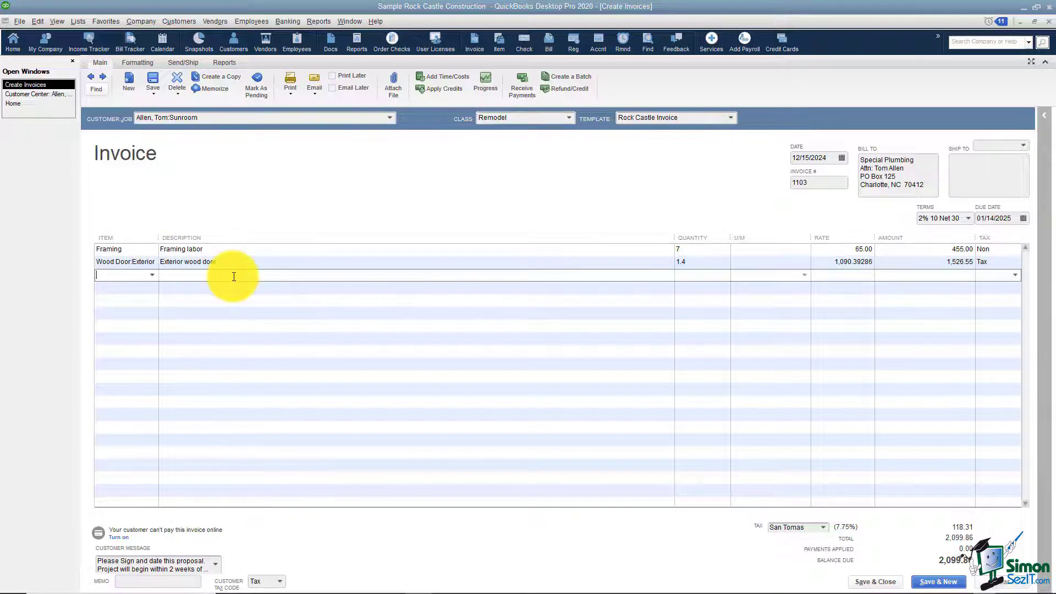
pyautogui.write('Delivery Charges')
pyautogui.press('Tab')
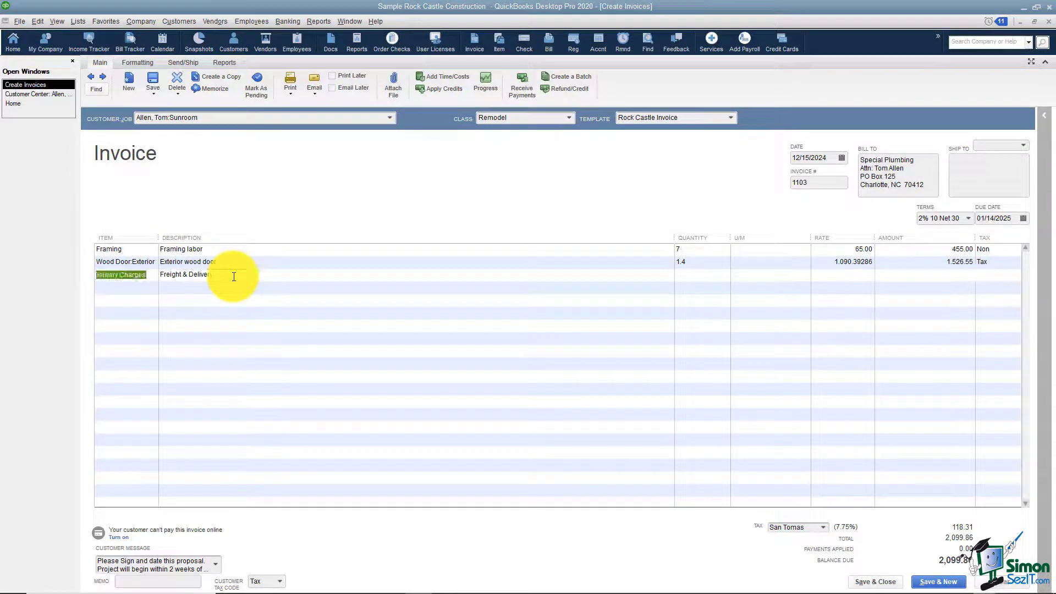
pyautogui.press('Tab')
pyautogui.write('1')
pyautogui.press('Tab')
pyautogui.write('35')
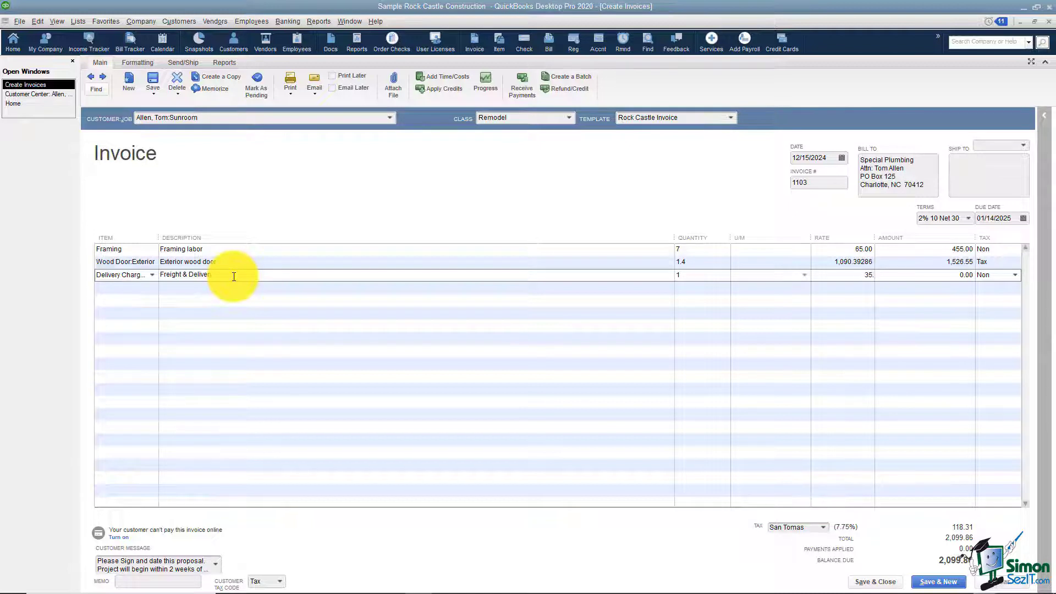
pyautogui.press('BackSpace')
pyautogui.press('BackSpace')
pyautogui.write('25')
pyautogui.press('Tab')
pyautogui.press('Tab')
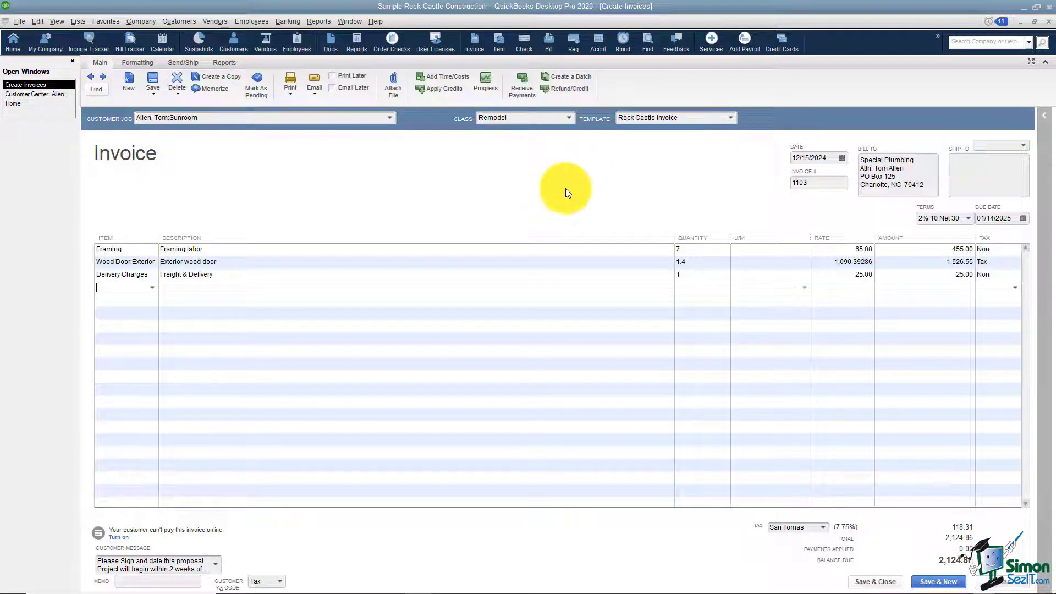
# Step: Save and close the remaining-amounts invoice, and reopen it from the Sunroom job's transaction list to check it
pyautogui.click(875, 582)
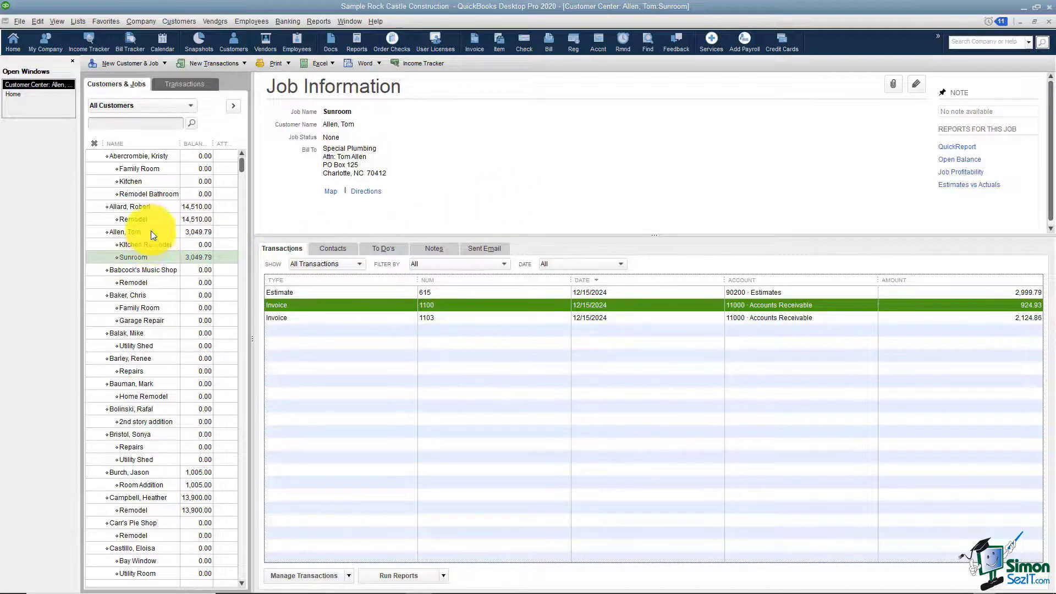
pyautogui.click(147, 256)
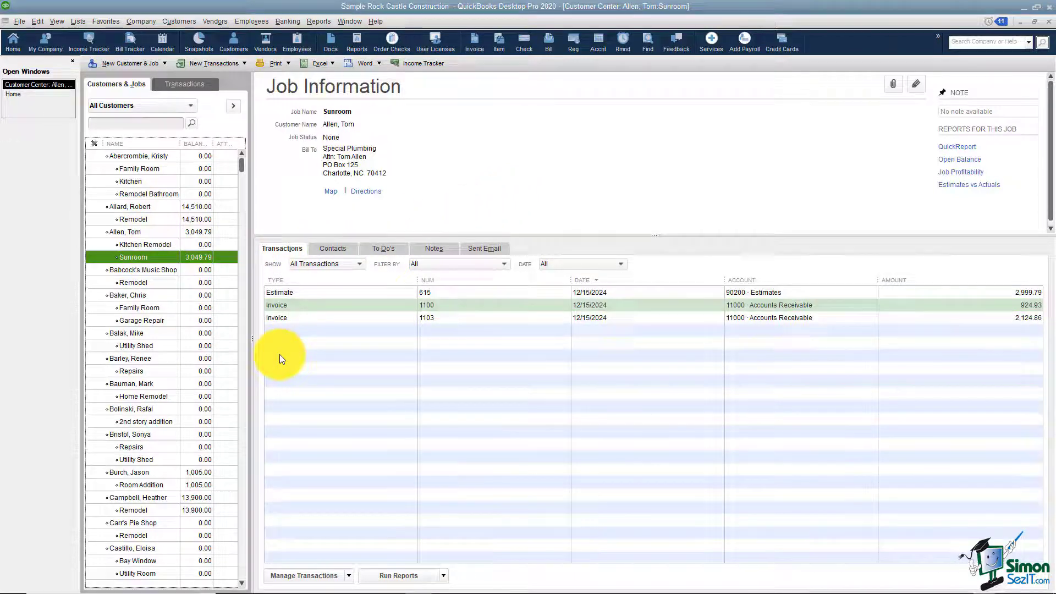
pyautogui.click(383, 294)
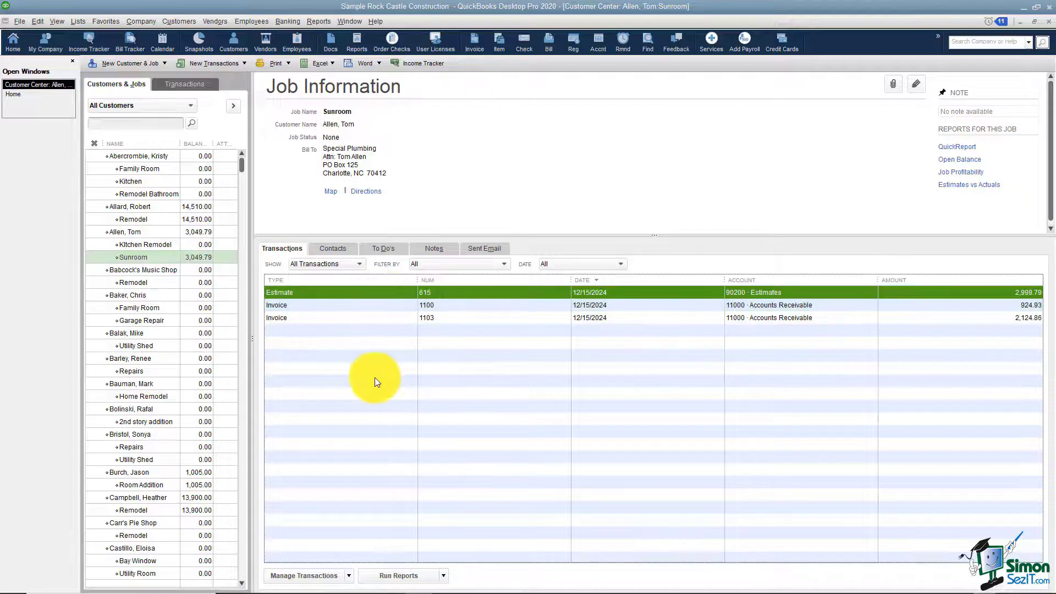
pyautogui.doubleClick(365, 318)
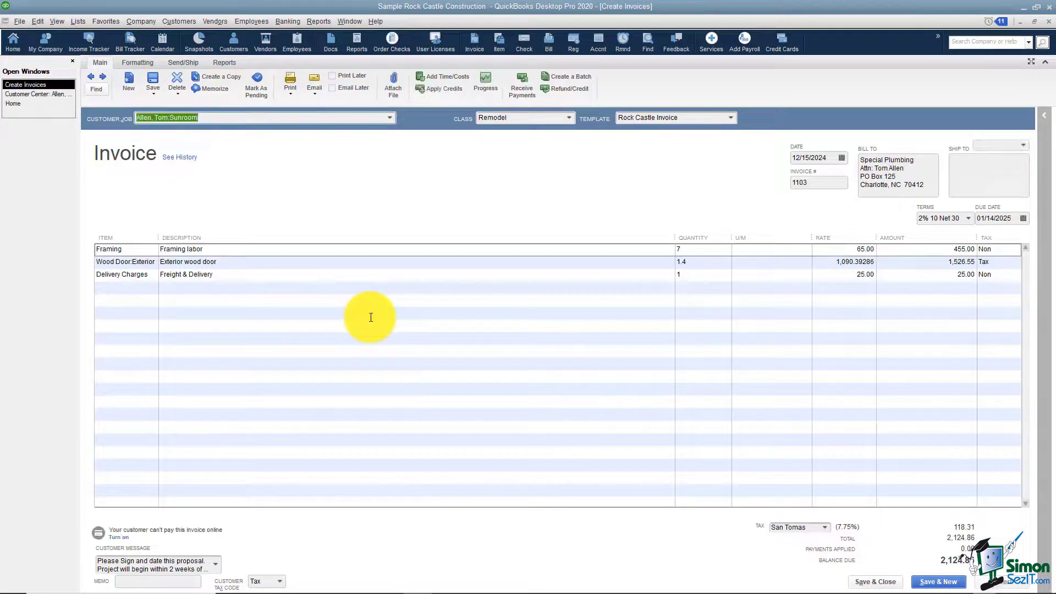
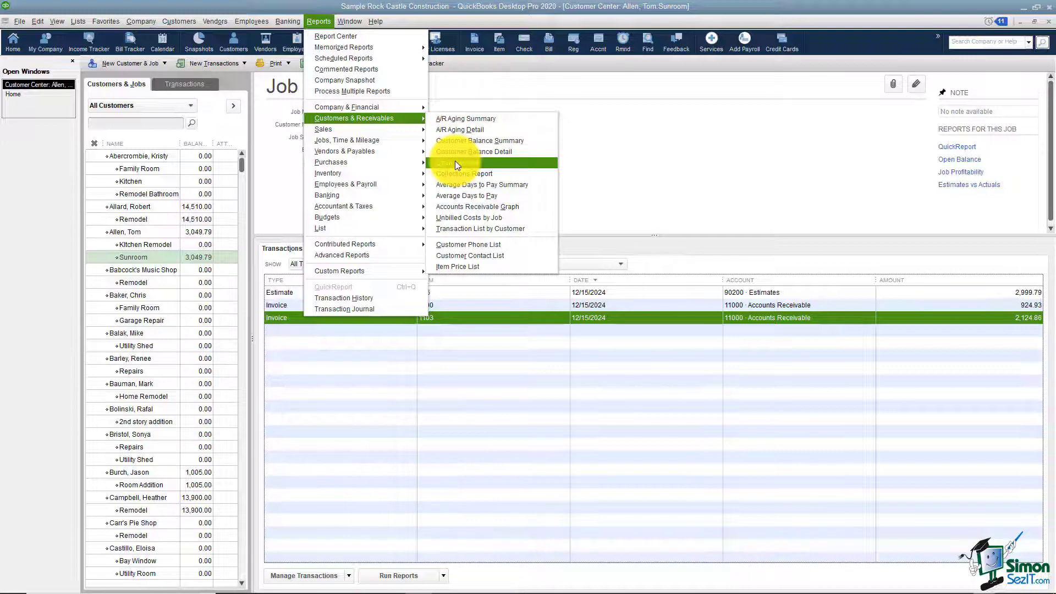
# Step: Review the Open Invoices report and the Customer Balance Detail report for the Sunroom job's invoices
pyautogui.click(455, 163)
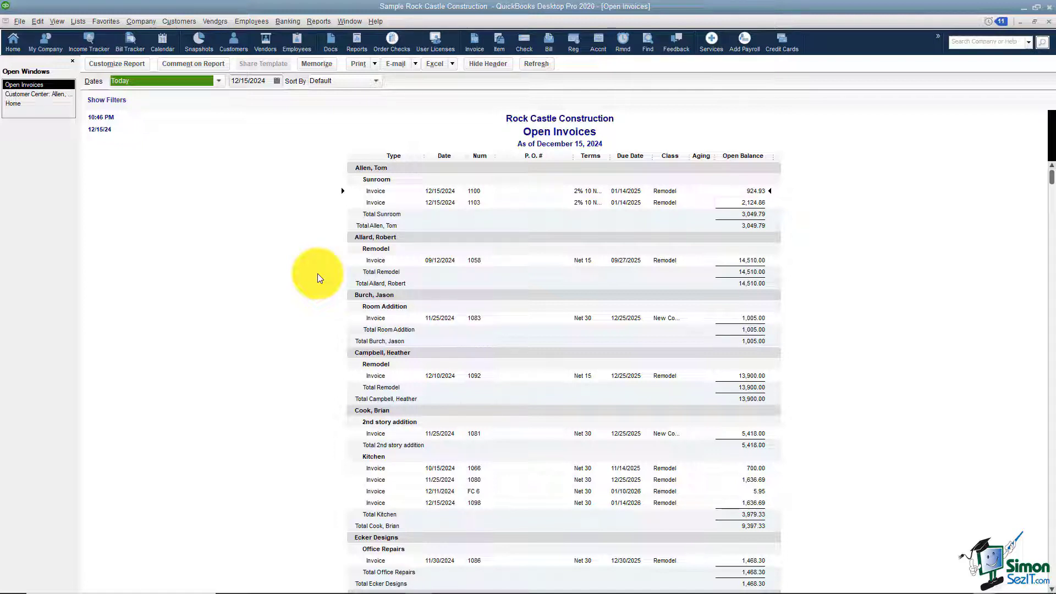
pyautogui.click(322, 21)
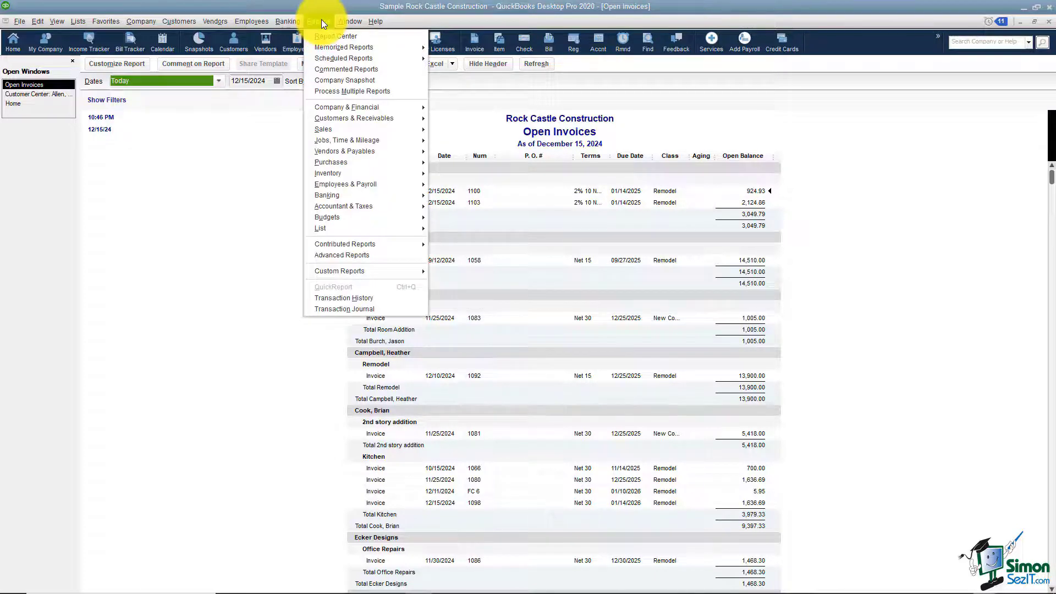
pyautogui.moveTo(342, 117)
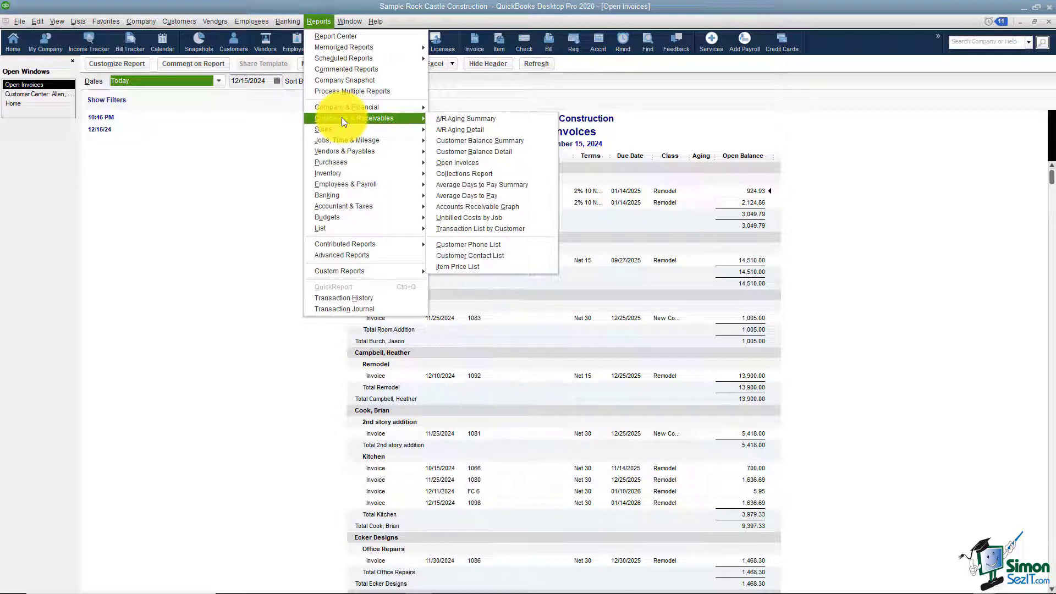
pyautogui.click(472, 152)
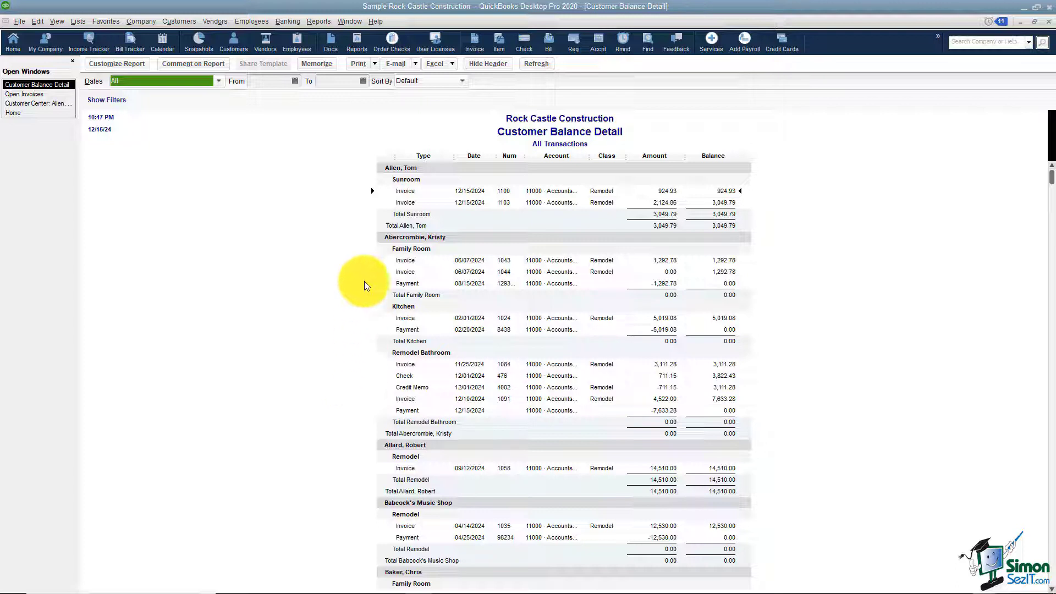
# Step: Return to the home page and start a new invoice for the customer's Sunroom job
pyautogui.click(33, 112)
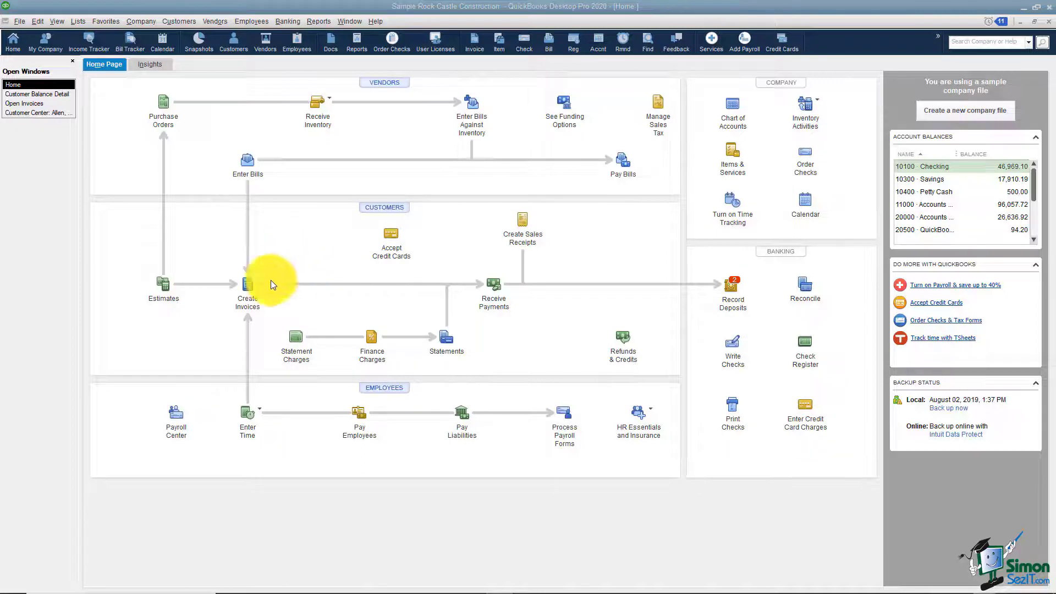
pyautogui.click(248, 295)
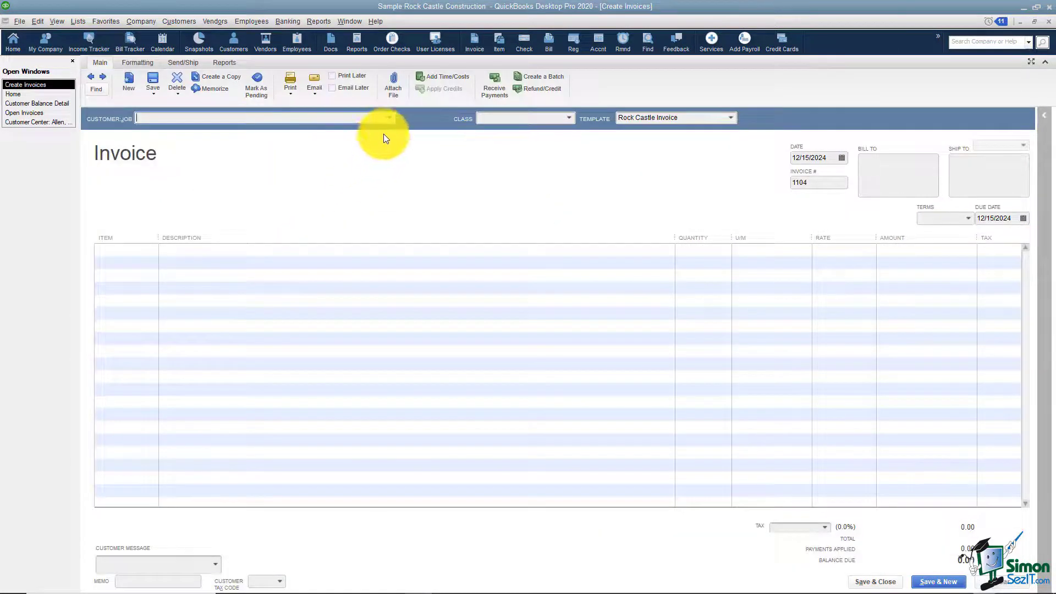
pyautogui.click(390, 118)
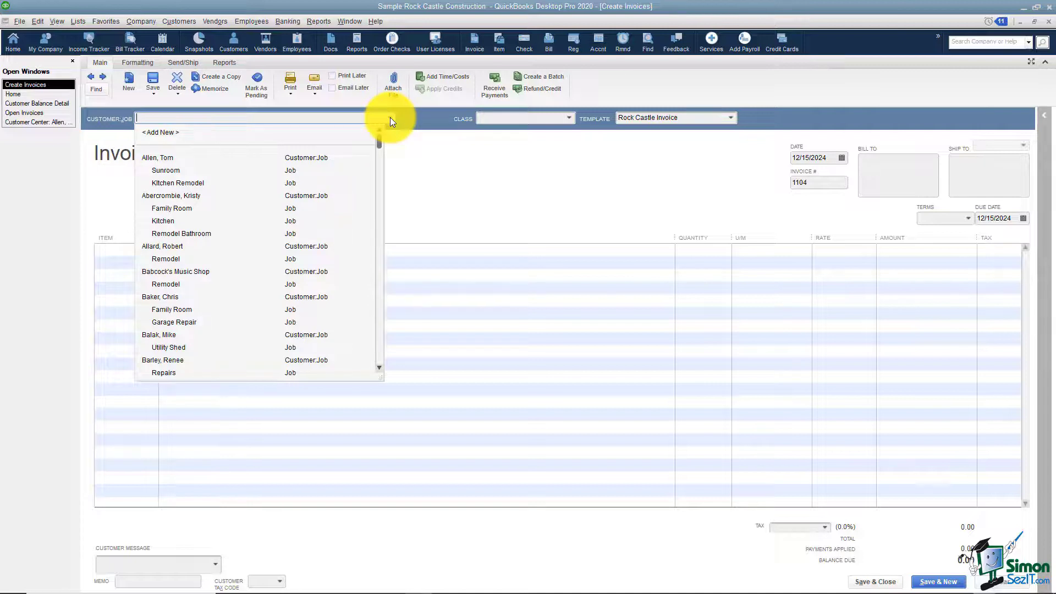
pyautogui.click(177, 169)
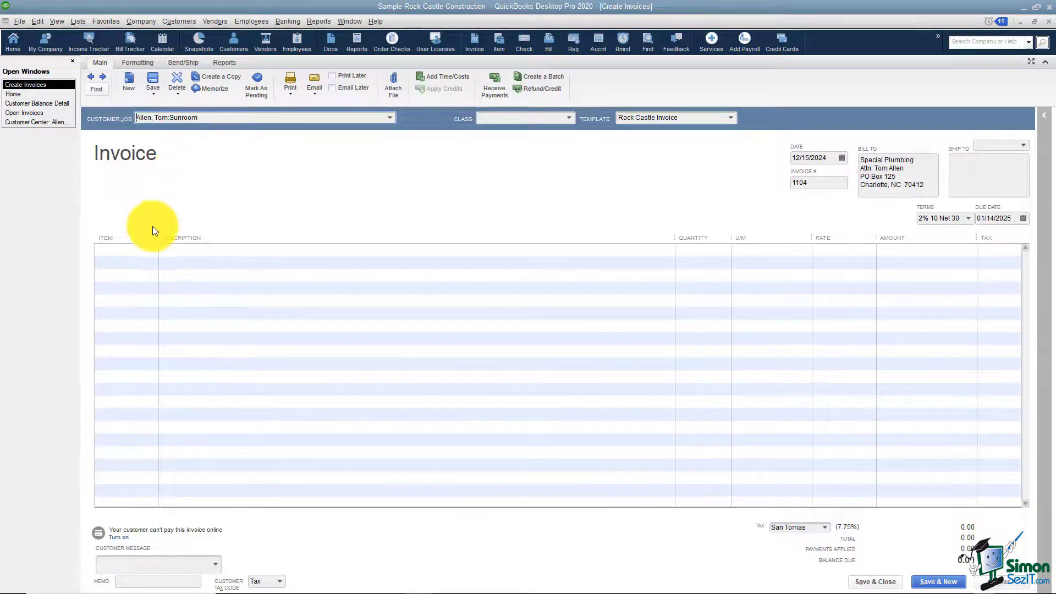
# Step: Add a Blueprints line to the invoice with quantity 2 at a rate of 500.00, keeping the Non tax code
pyautogui.click(153, 250)
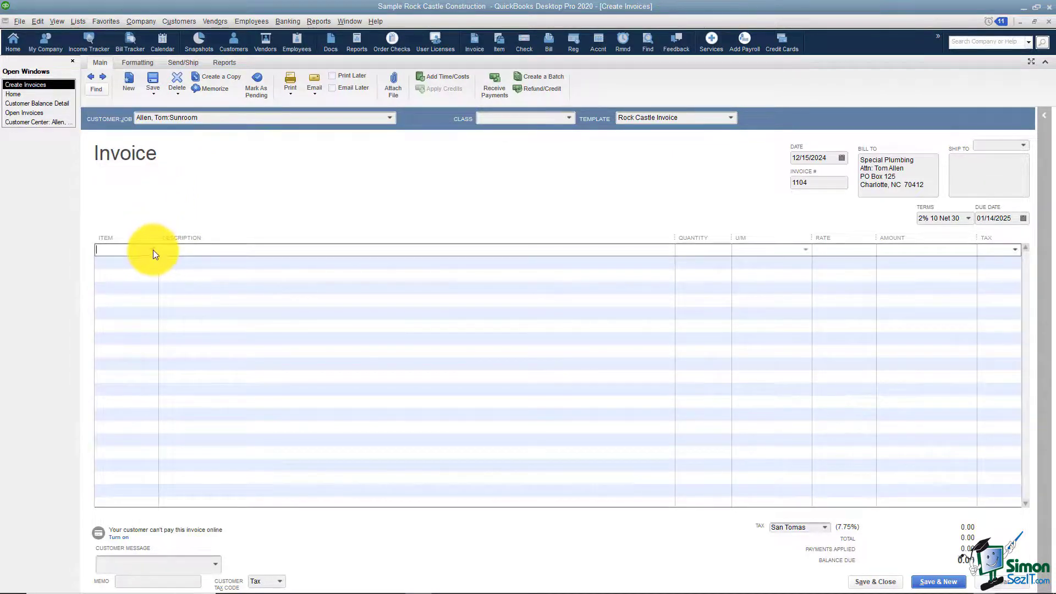
pyautogui.click(153, 250)
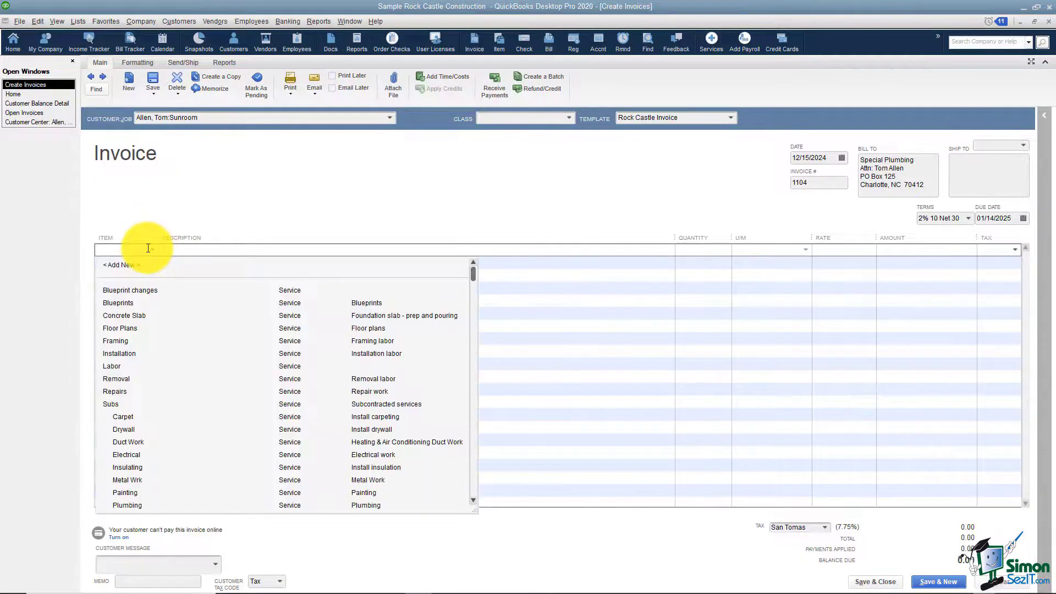
pyautogui.click(128, 302)
pyautogui.click(680, 250)
pyautogui.write('2')
pyautogui.press('Tab')
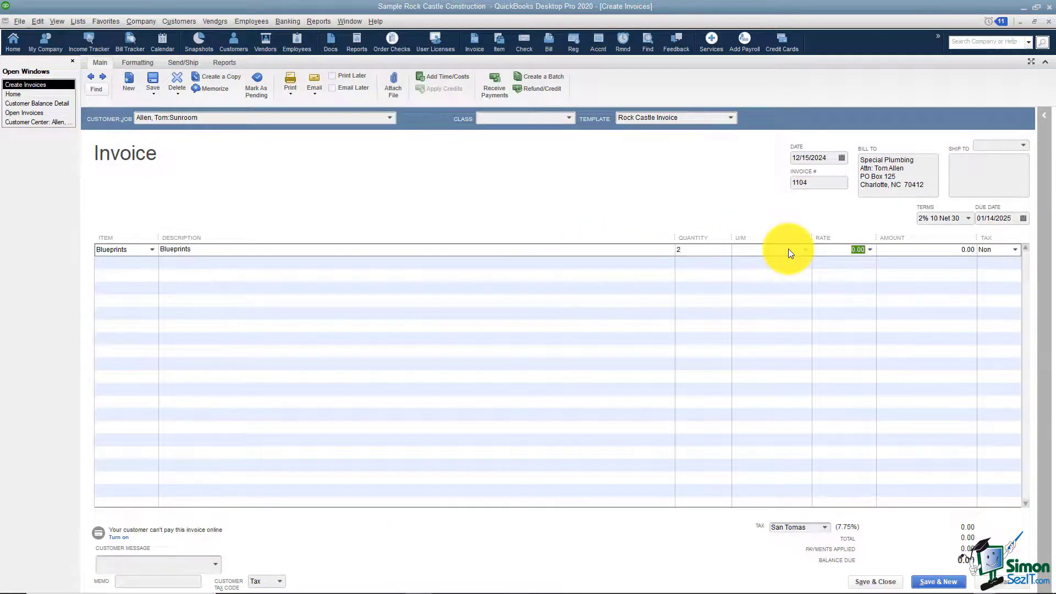
pyautogui.write('500')
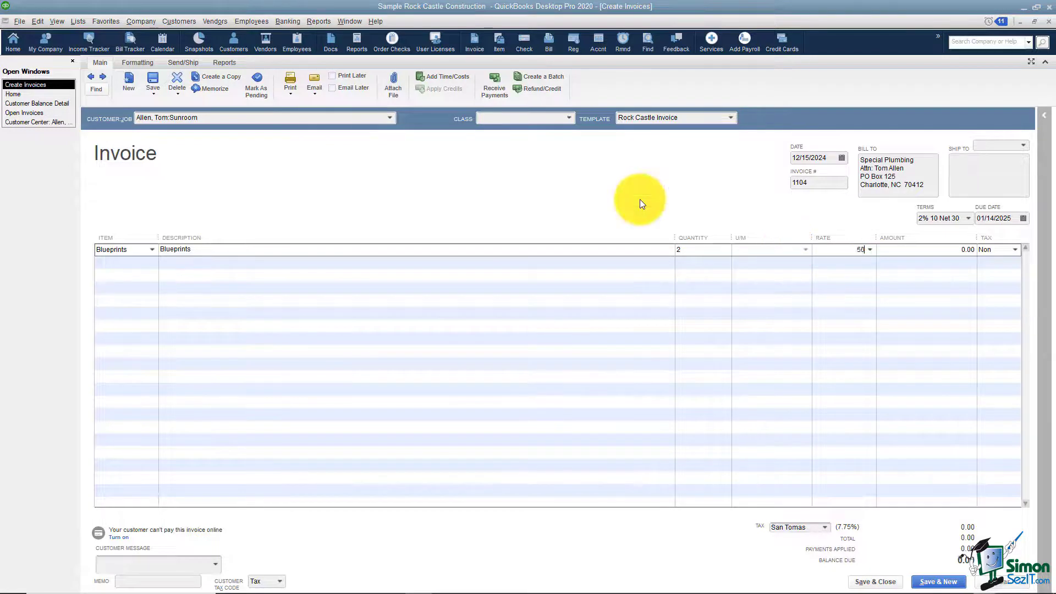
pyautogui.press('Tab')
pyautogui.press('Tab')
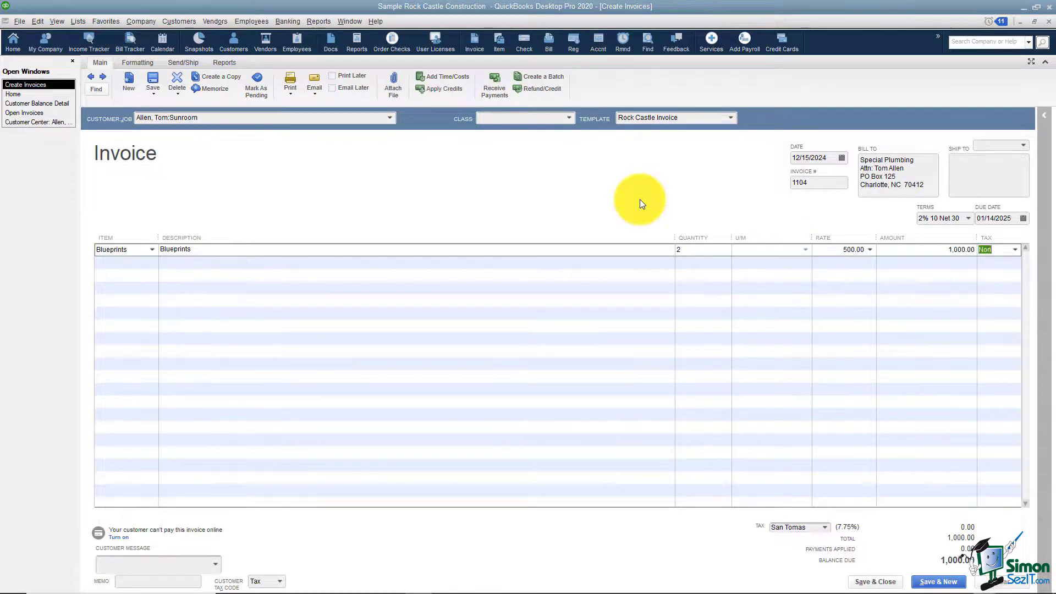
pyautogui.press('Tab')
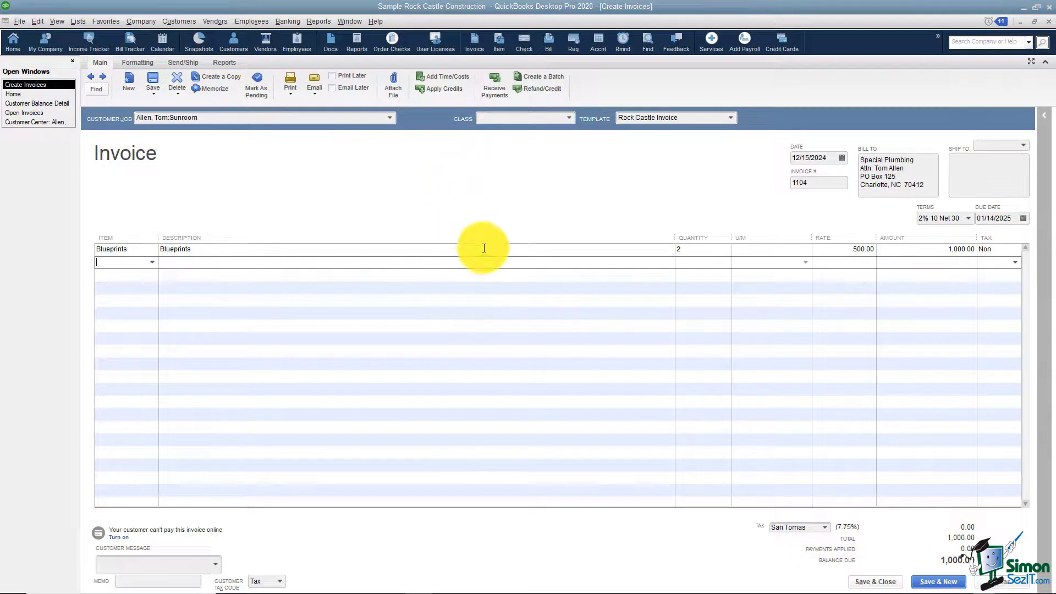
# Step: Set the customer message to "It's been a pleasure working with you!" and save and close the invoice
pyautogui.click(215, 563)
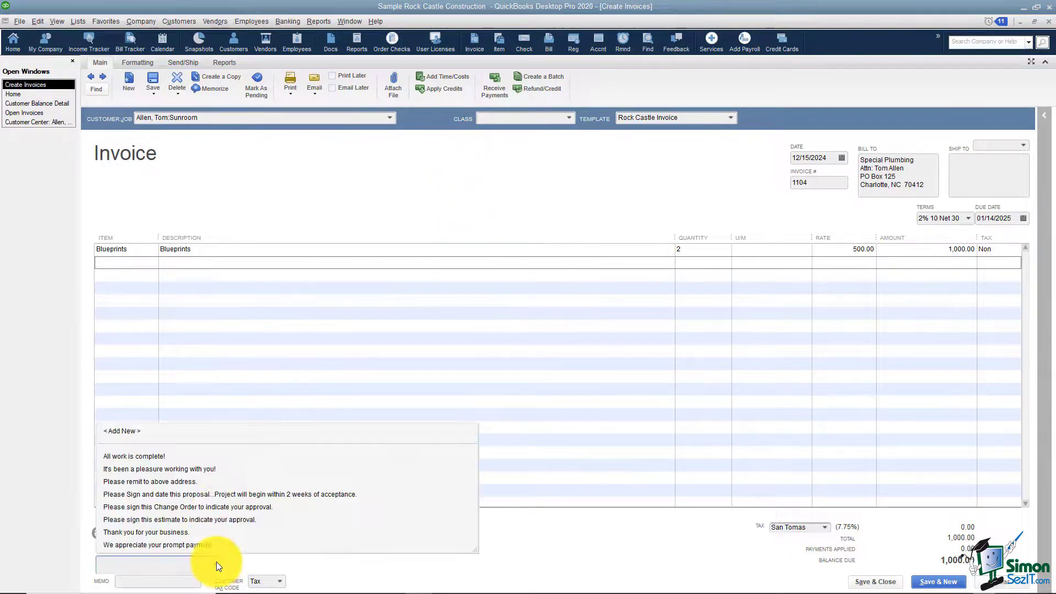
pyautogui.click(199, 469)
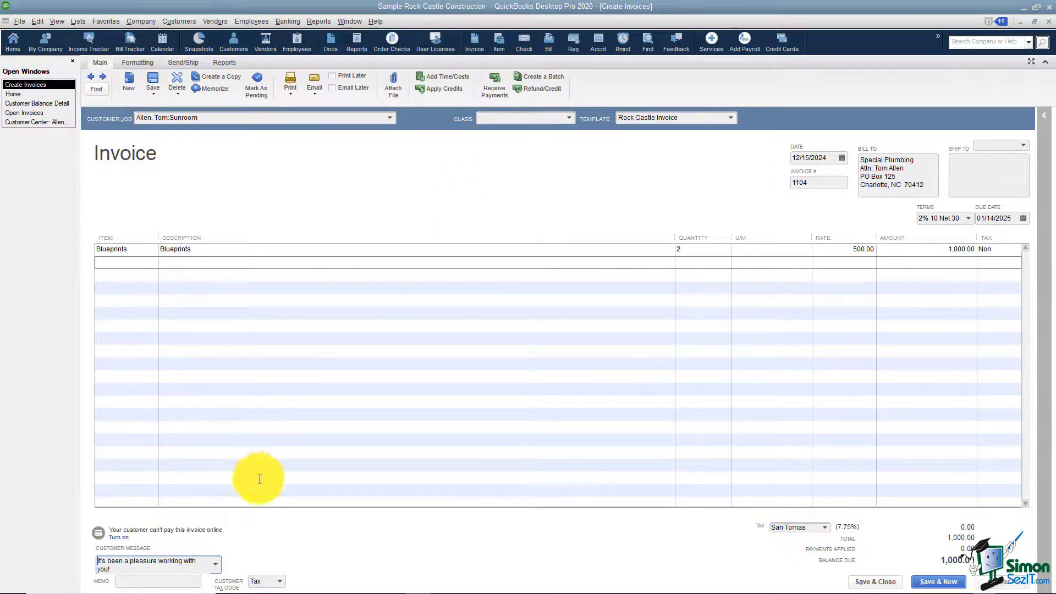
pyautogui.click(883, 584)
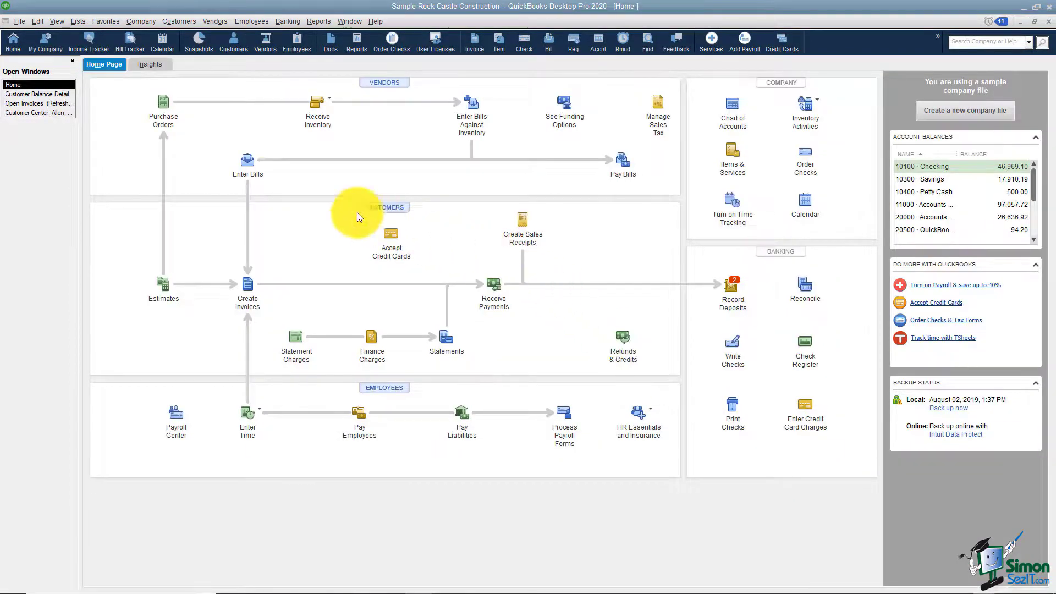
# Step: Check the Sunroom job's invoices in the already open Open Invoices report, and return to the home page
pyautogui.click(64, 105)
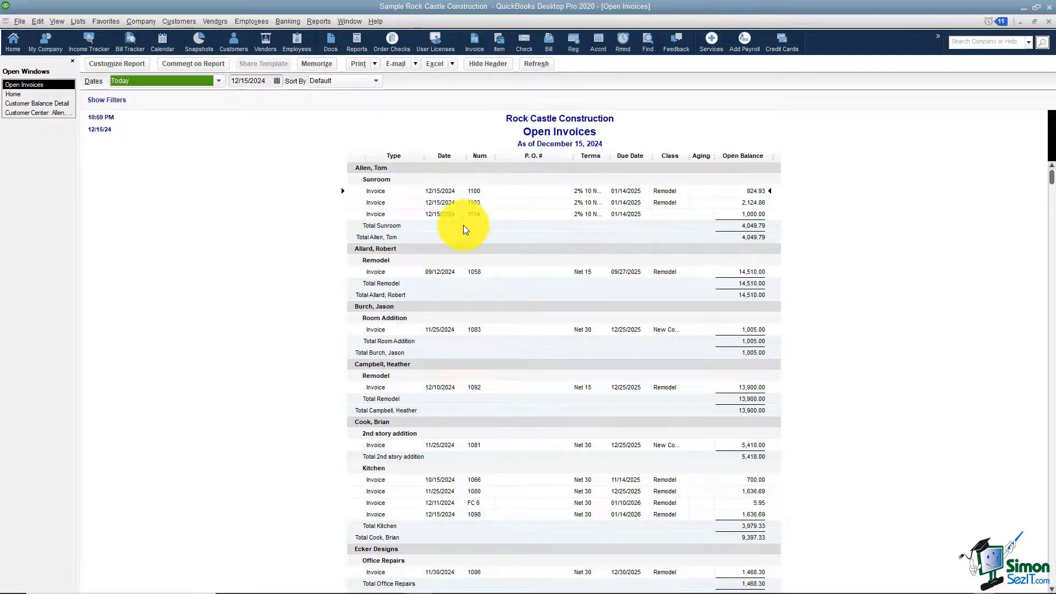
pyautogui.click(14, 94)
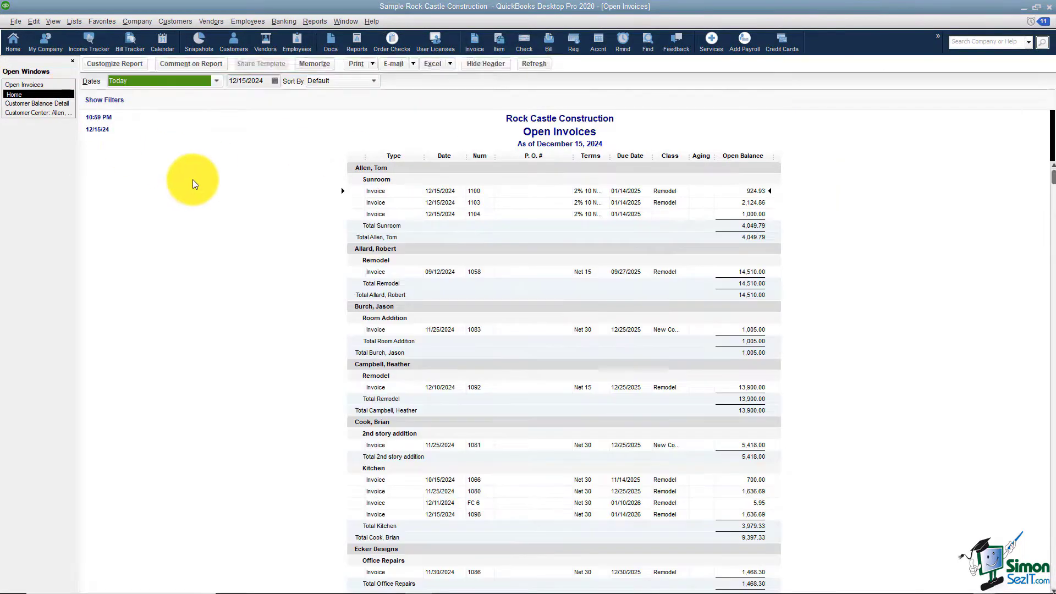